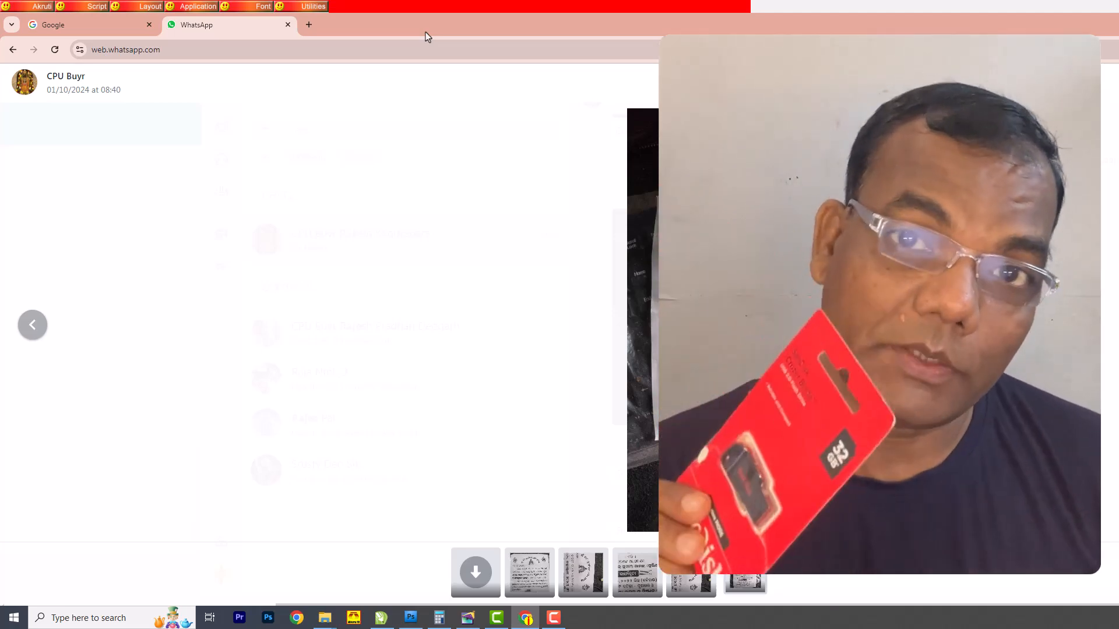
# - Examine the printed Odia invitation photo up close in WhatsApp, from its curved heading down to the venue line
pyautogui.press('Escape')
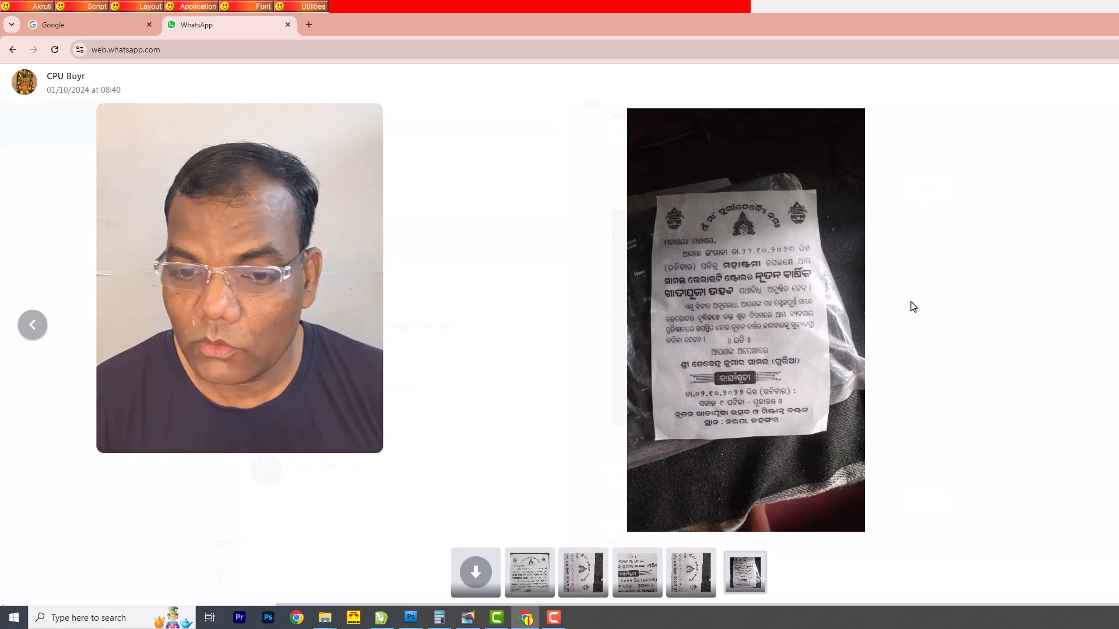
pyautogui.click(782, 258)
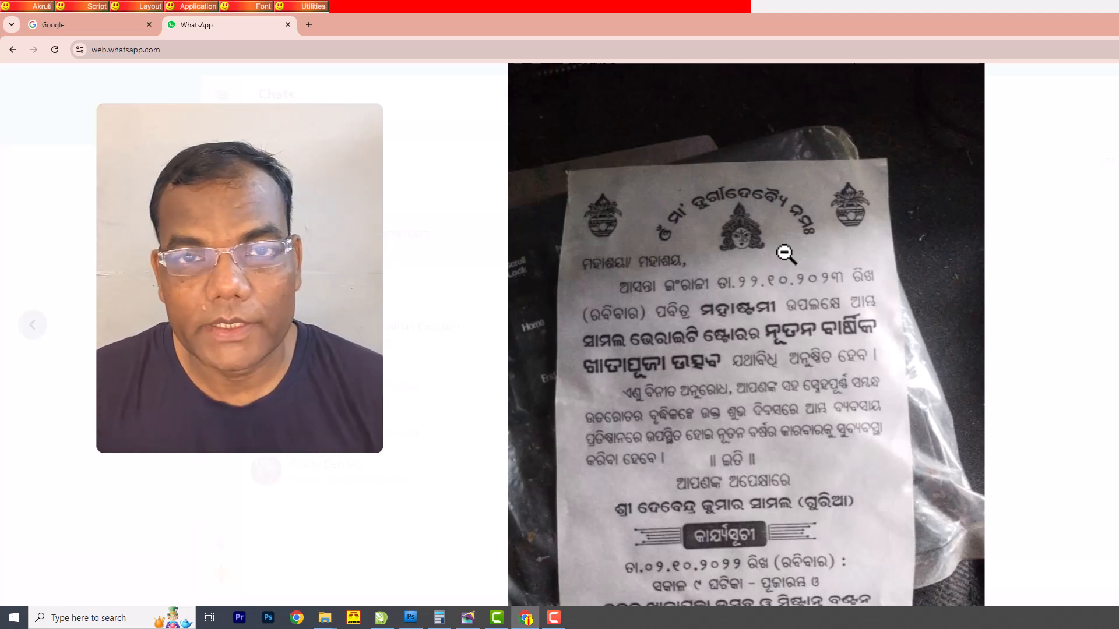
pyautogui.click(781, 280)
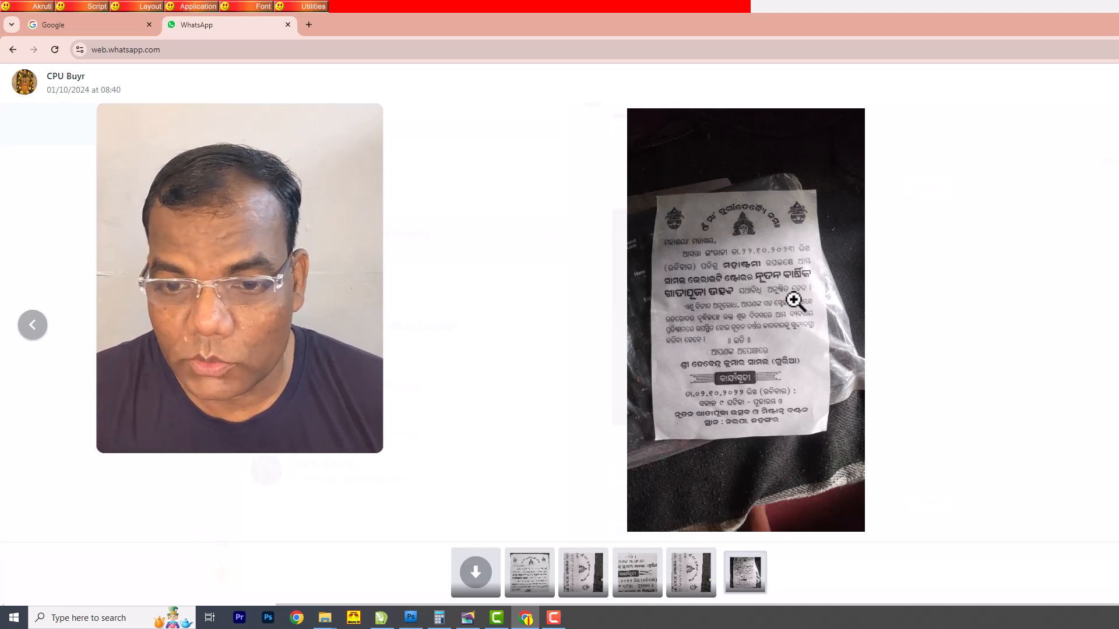
pyautogui.click(795, 299)
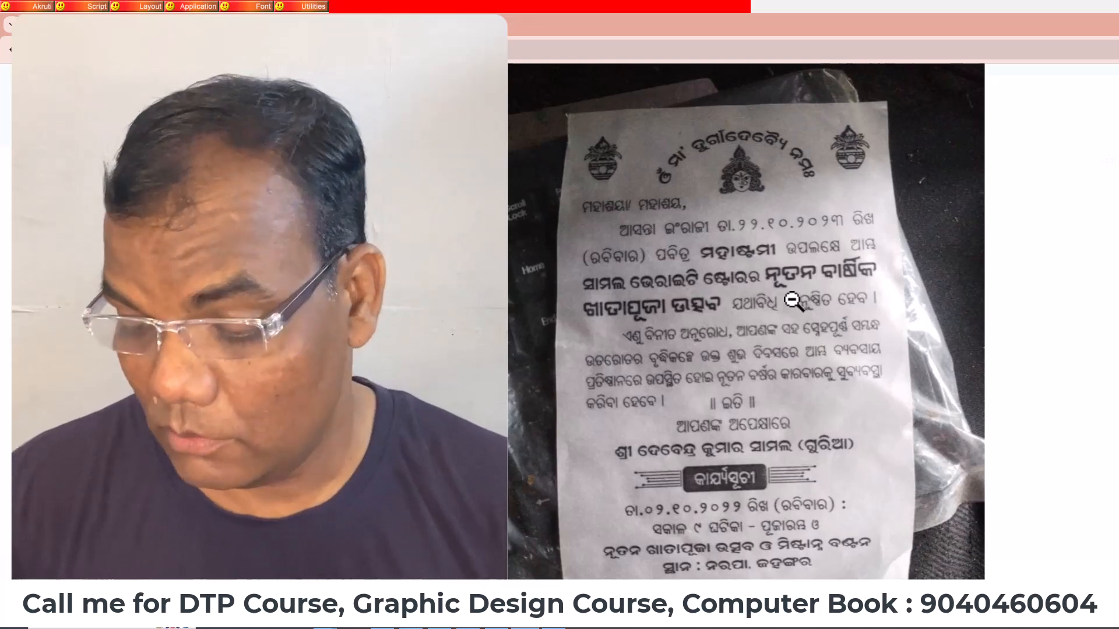
pyautogui.scroll(-3, 580, 388)
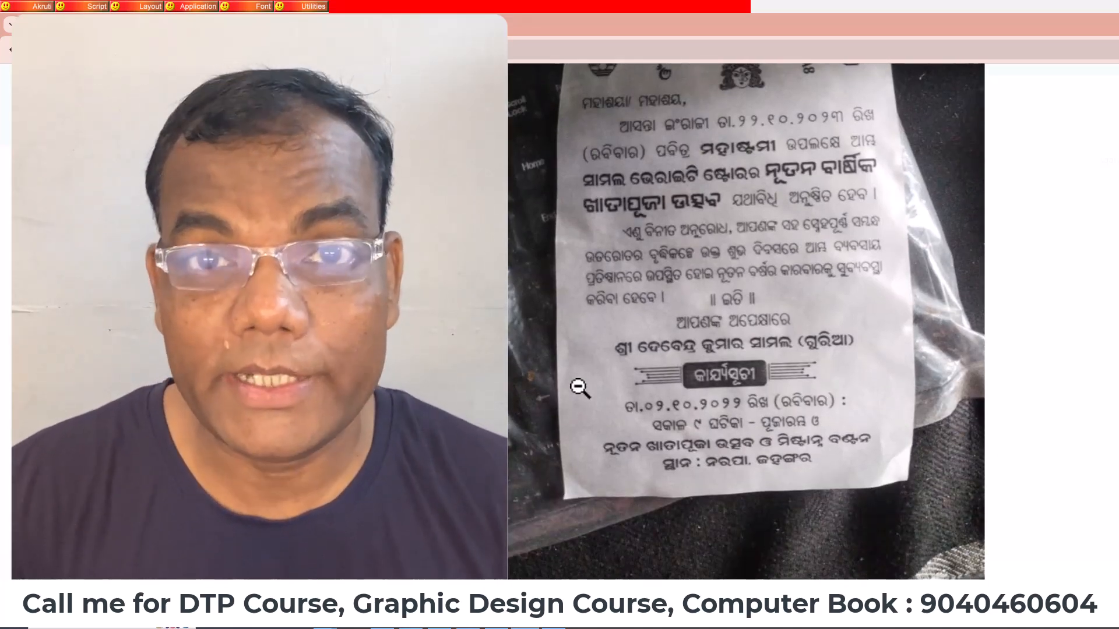
pyautogui.scroll(4, 579, 389)
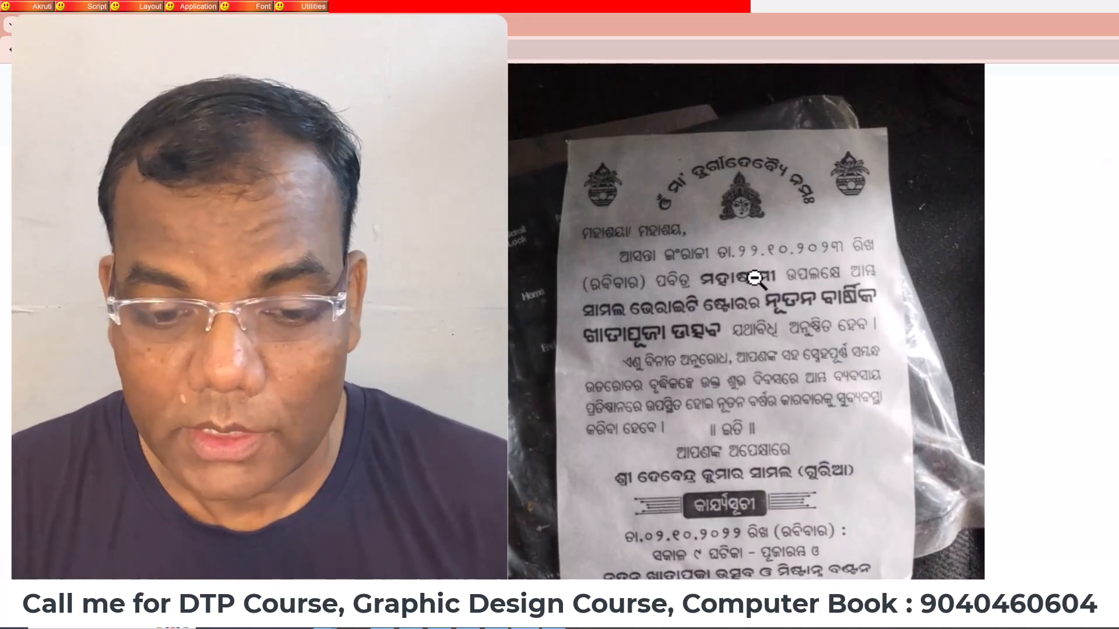
pyautogui.click(756, 280)
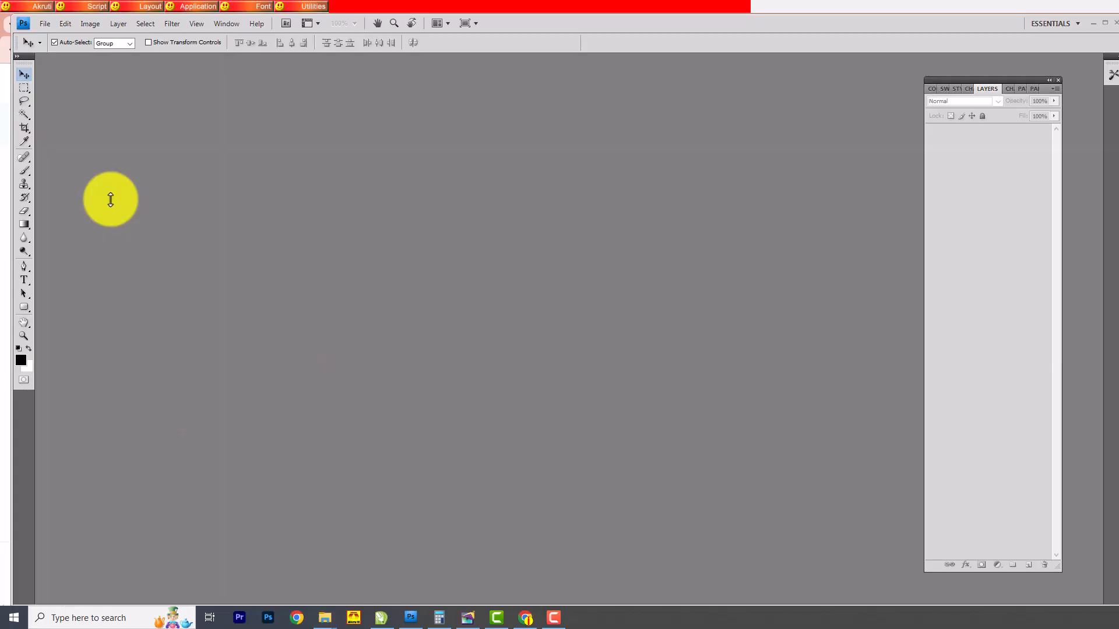
# - Create a new 5 x 7 inch Photoshop document at 300 pixels/inch in 8-bit RGB Color with a white background
pyautogui.click(45, 25)
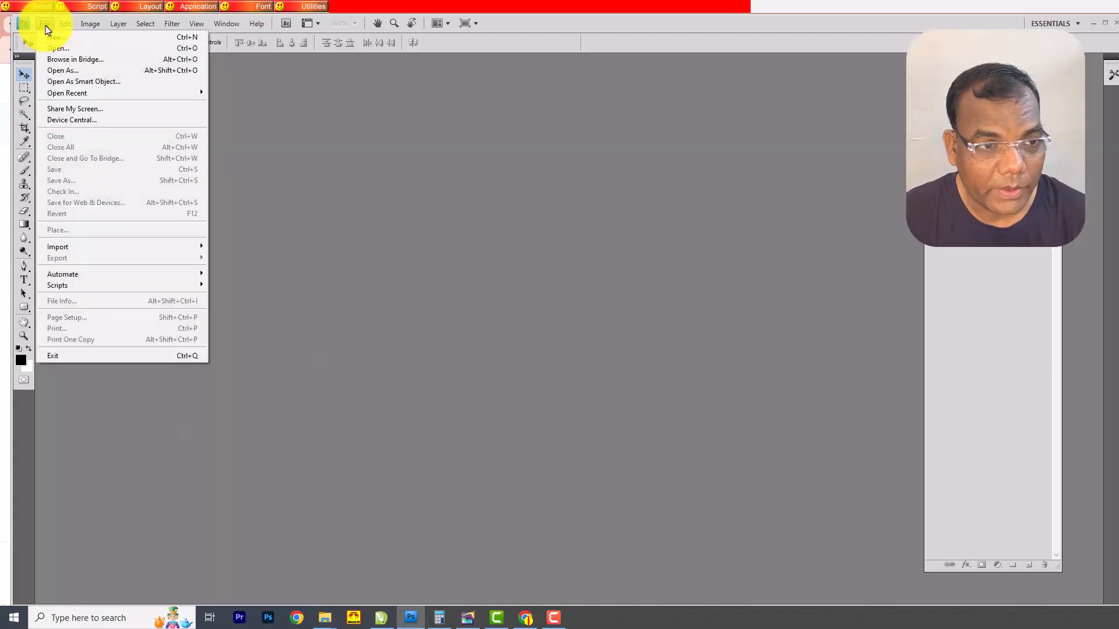
pyautogui.click(45, 36)
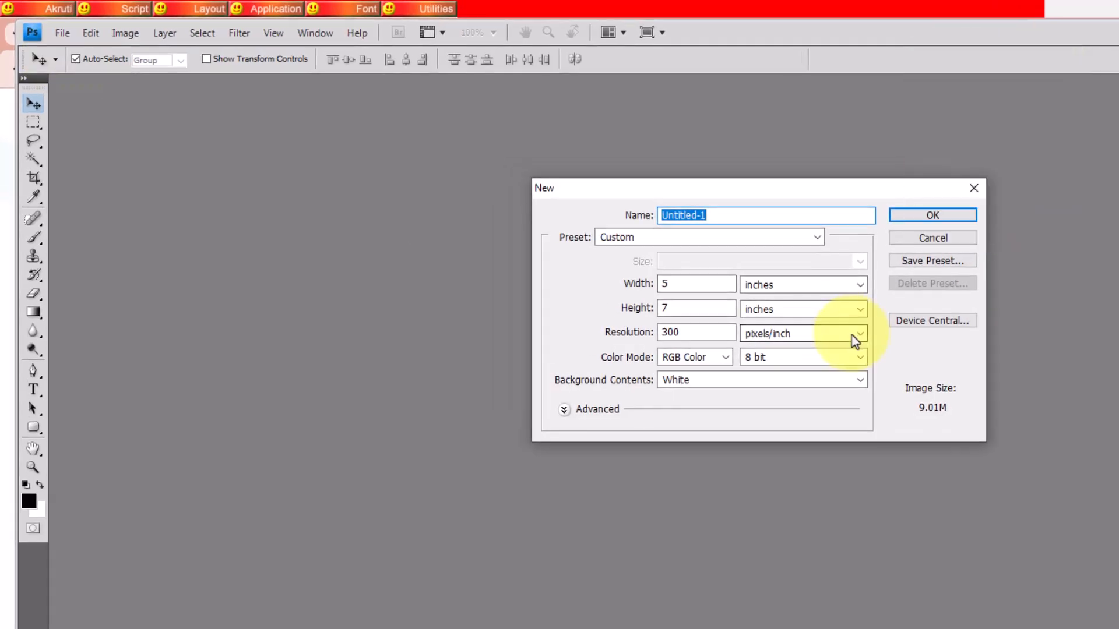
pyautogui.click(802, 289)
pyautogui.click(819, 291)
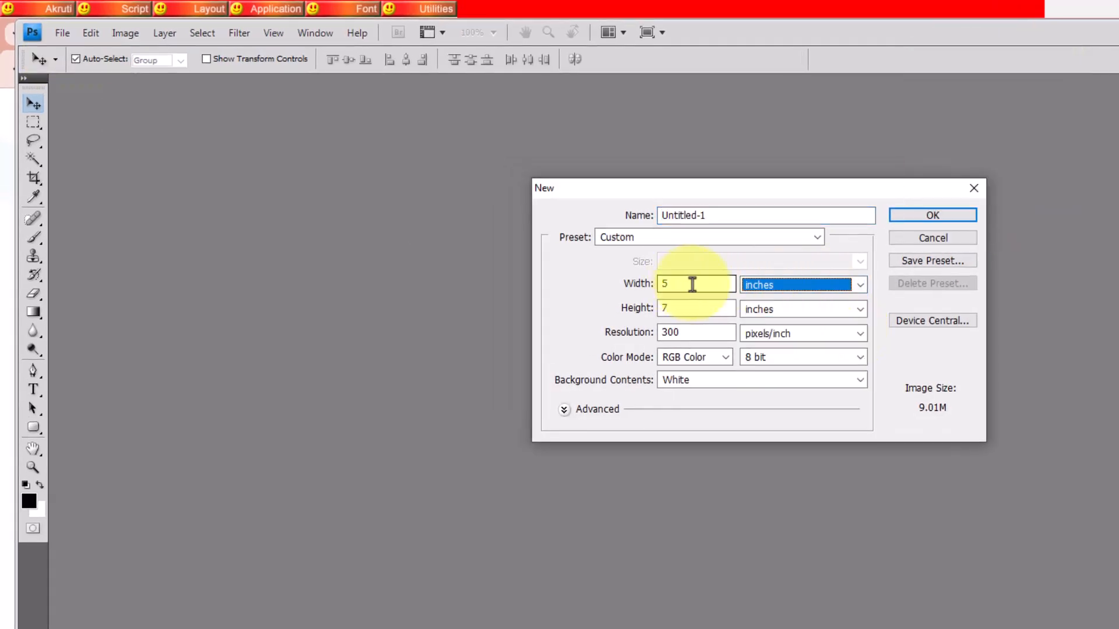
pyautogui.click(952, 218)
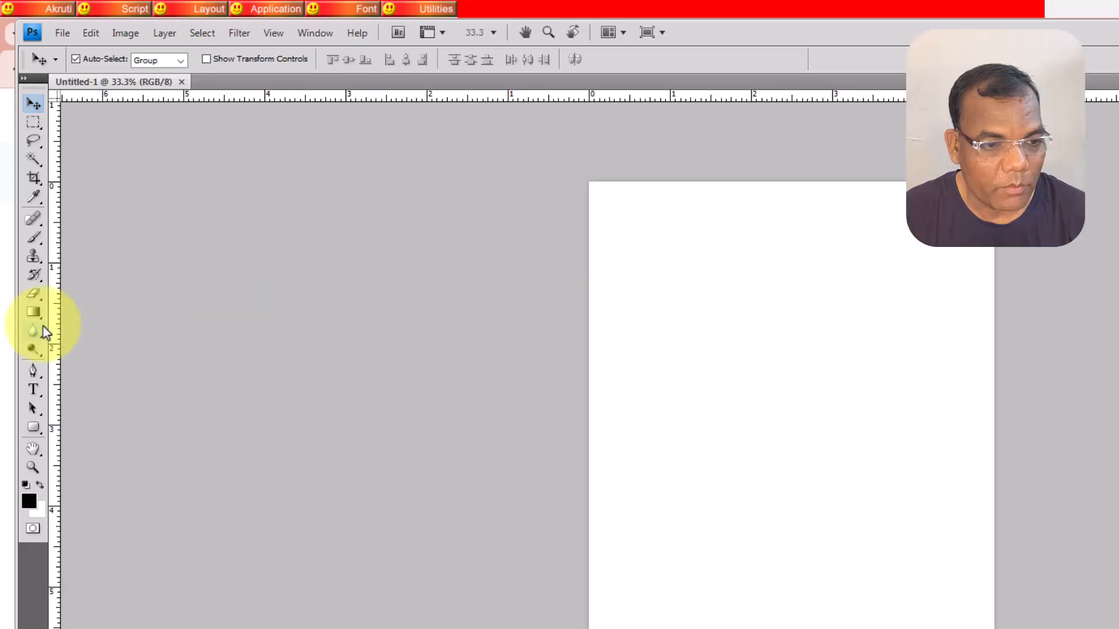
# - Start a text line near the page's upper-left corner reading "ଓଁ ମା’" in bold AkrutiOriSarala-99
pyautogui.click(33, 392)
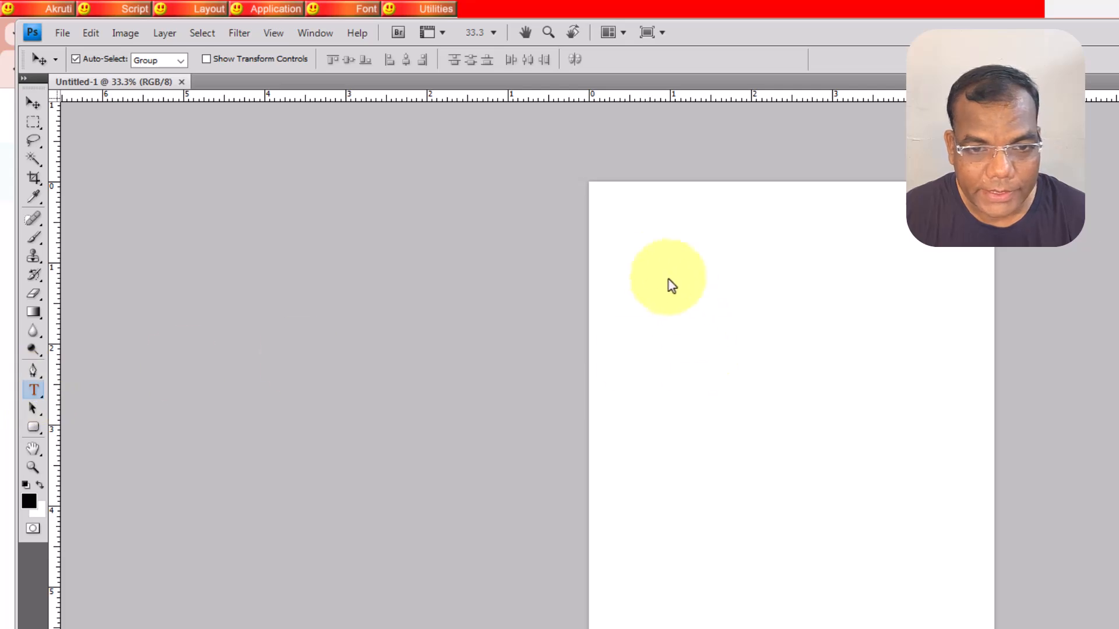
pyautogui.click(633, 241)
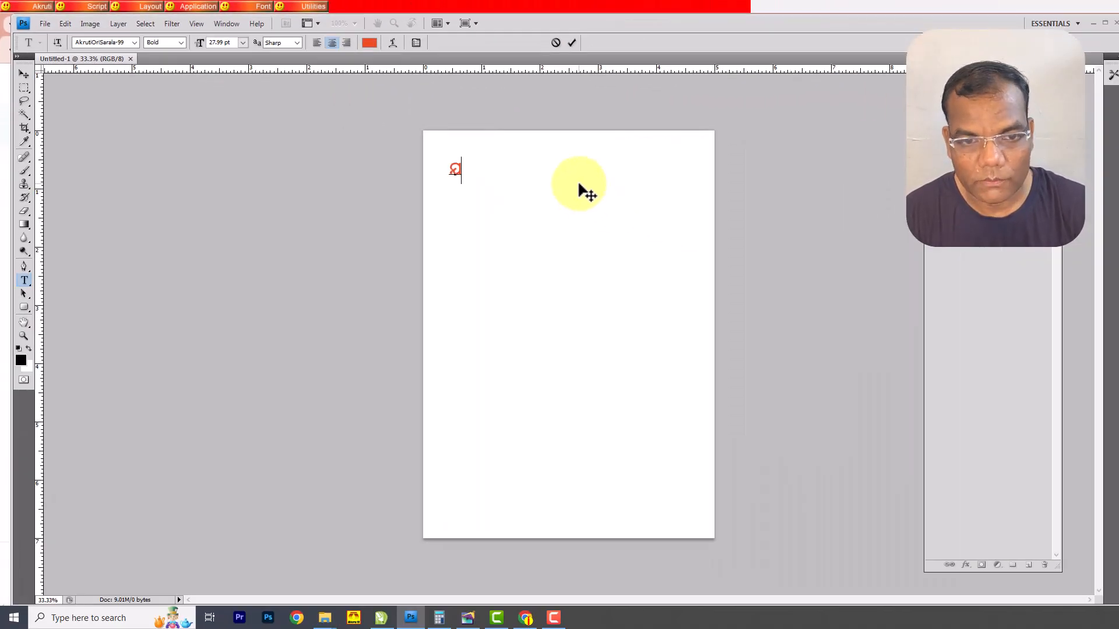
pyautogui.hotkey('ctrl', 'a')
pyautogui.scroll(13, 458, 163)
pyautogui.write('ଓଁ')
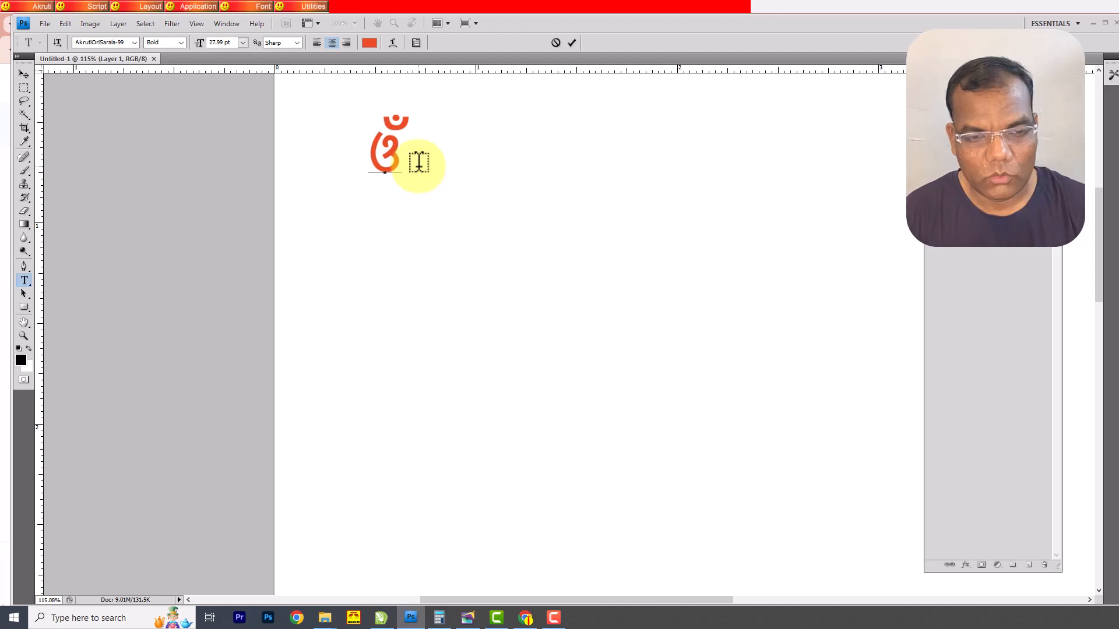
pyautogui.write(' ମା’')
# - Change the colour of the whole heading text to pure black with CMYK values 0, 0, 0, 100
pyautogui.hotkey('ctrl', 'a')
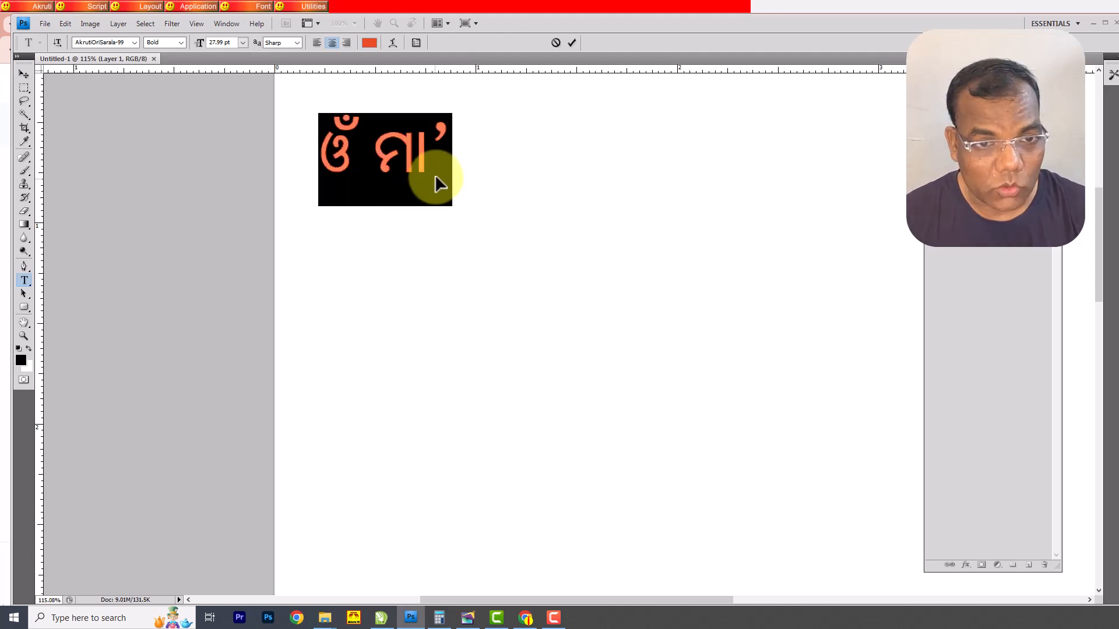
pyautogui.click(372, 43)
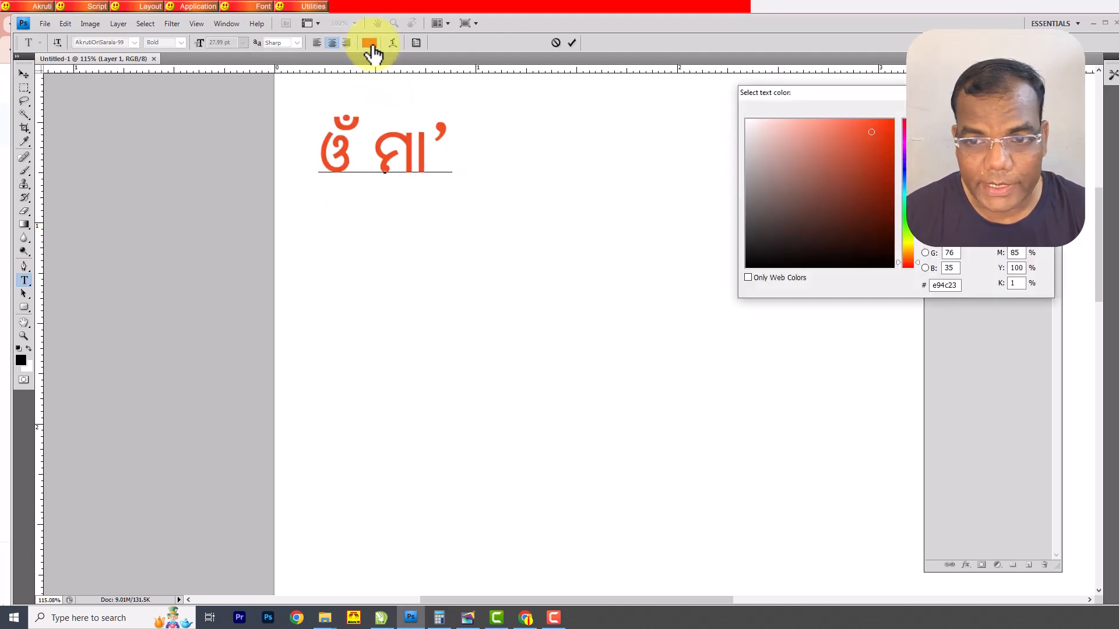
pyautogui.click(871, 267)
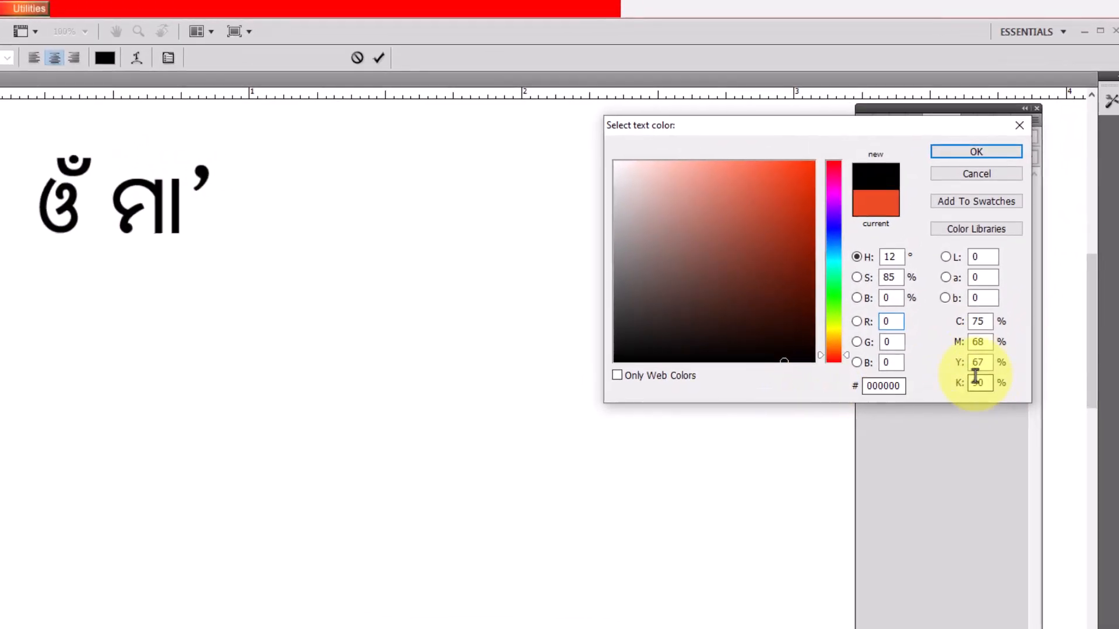
pyautogui.doubleClick(980, 321)
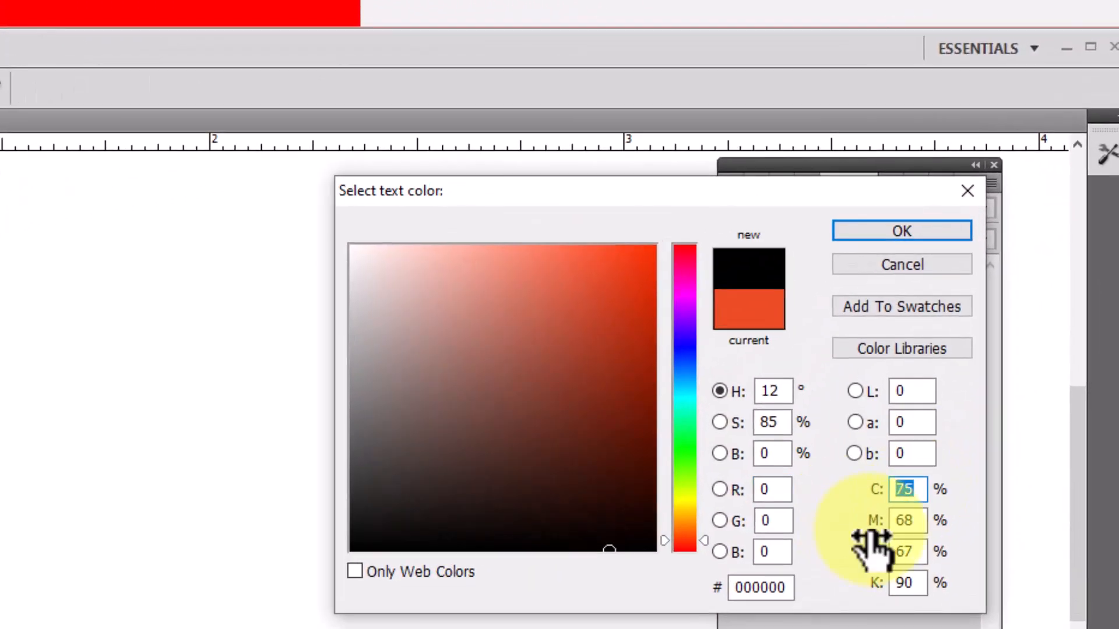
pyautogui.press('Tab')
pyautogui.write('0')
pyautogui.press('Tab')
pyautogui.write('0100')
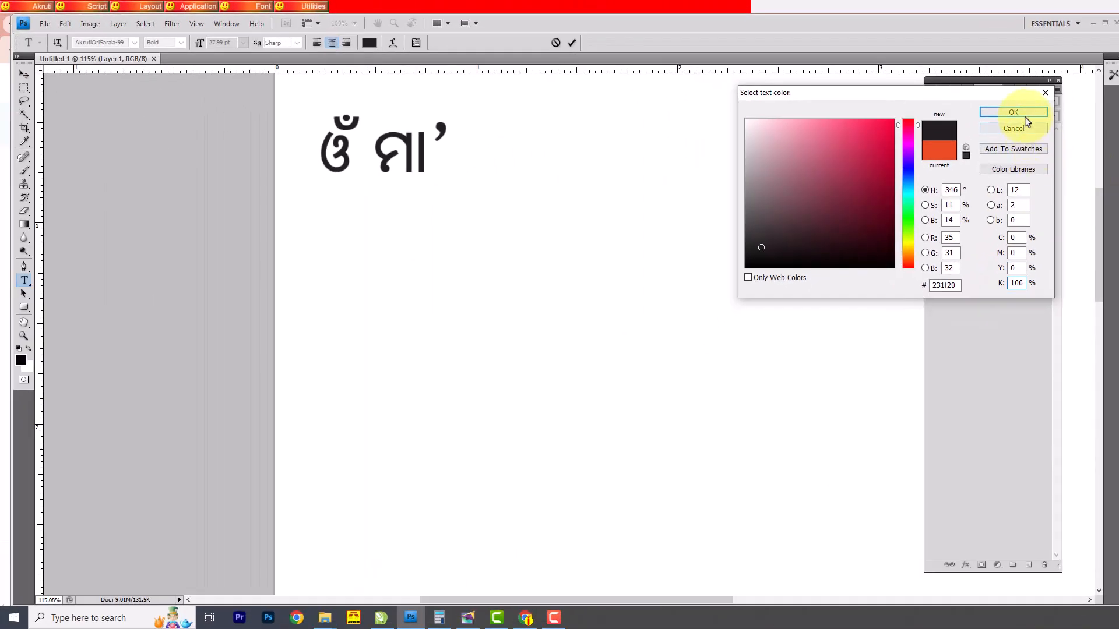
pyautogui.click(1011, 114)
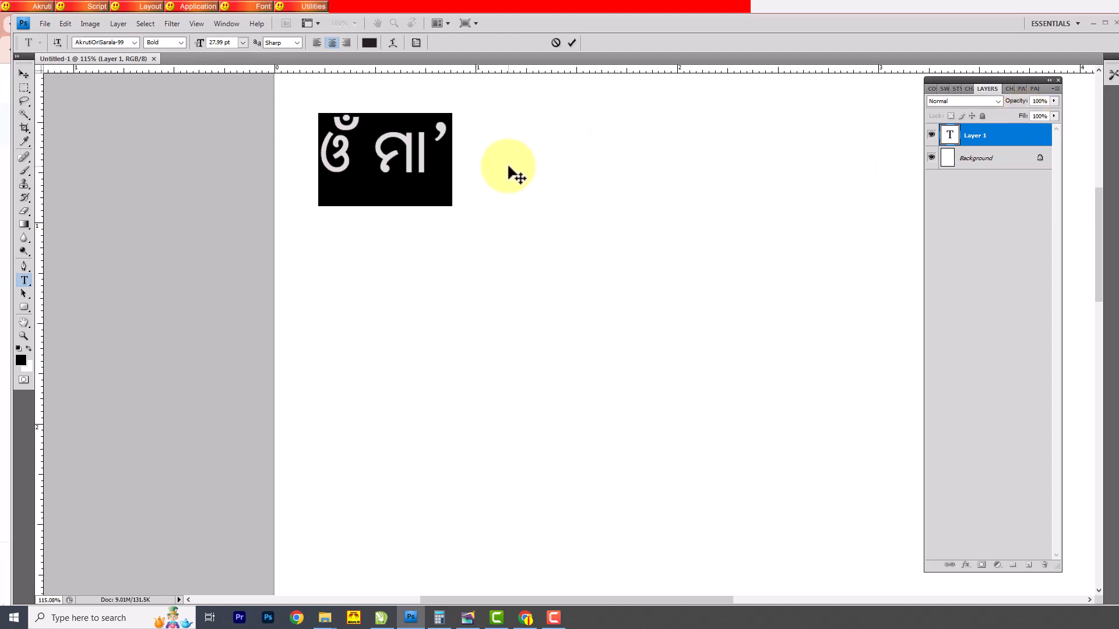
# - Complete the heading with "ଦୁର୍ଗାଦେବୈ ନମଃ" and move the line so it lies fully inside the page
pyautogui.click(436, 139)
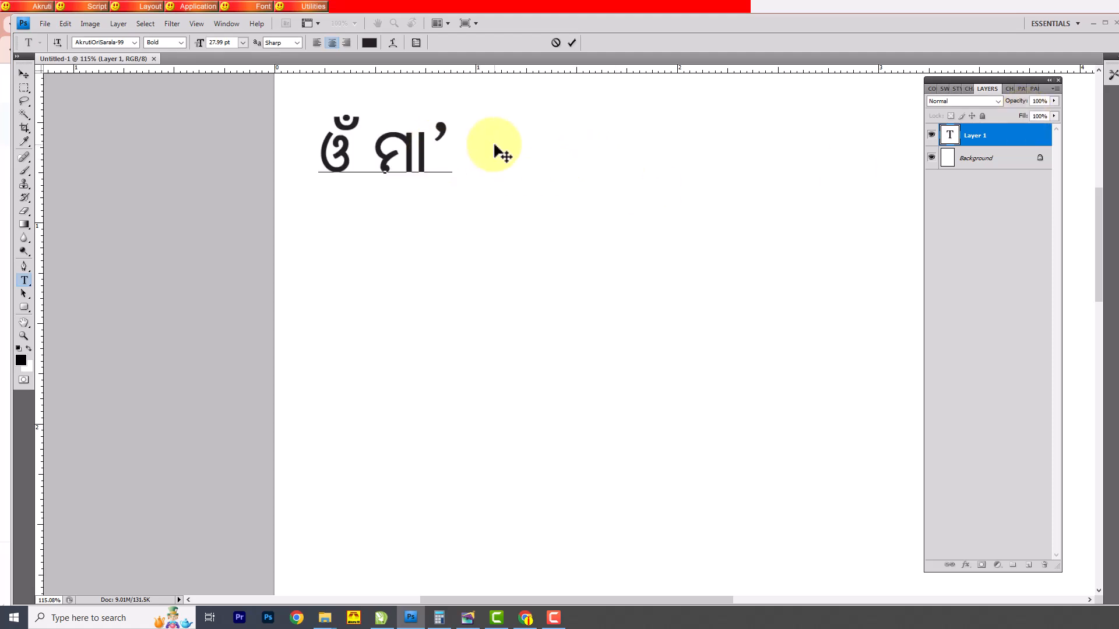
pyautogui.write('ଯ')
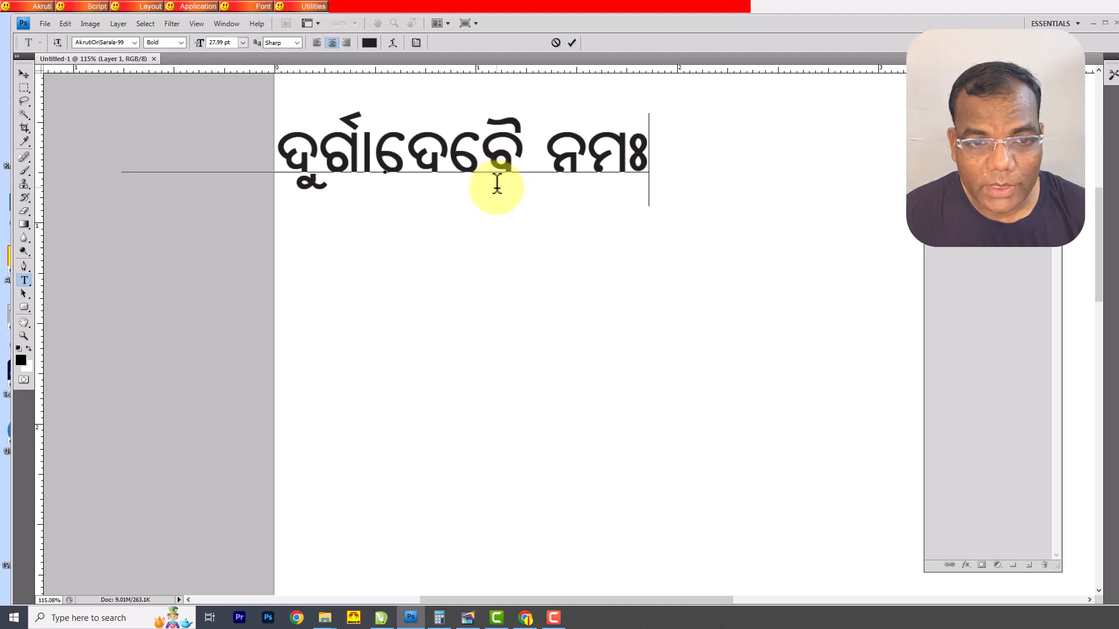
pyautogui.click(24, 74)
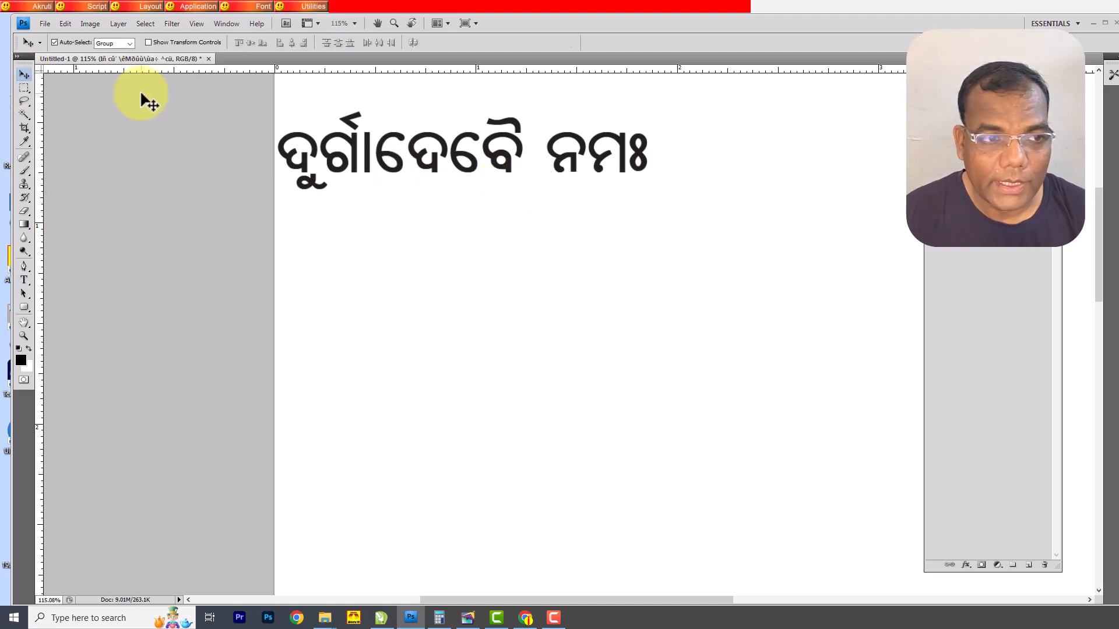
pyautogui.moveTo(401, 167); pyautogui.dragTo(615, 267)
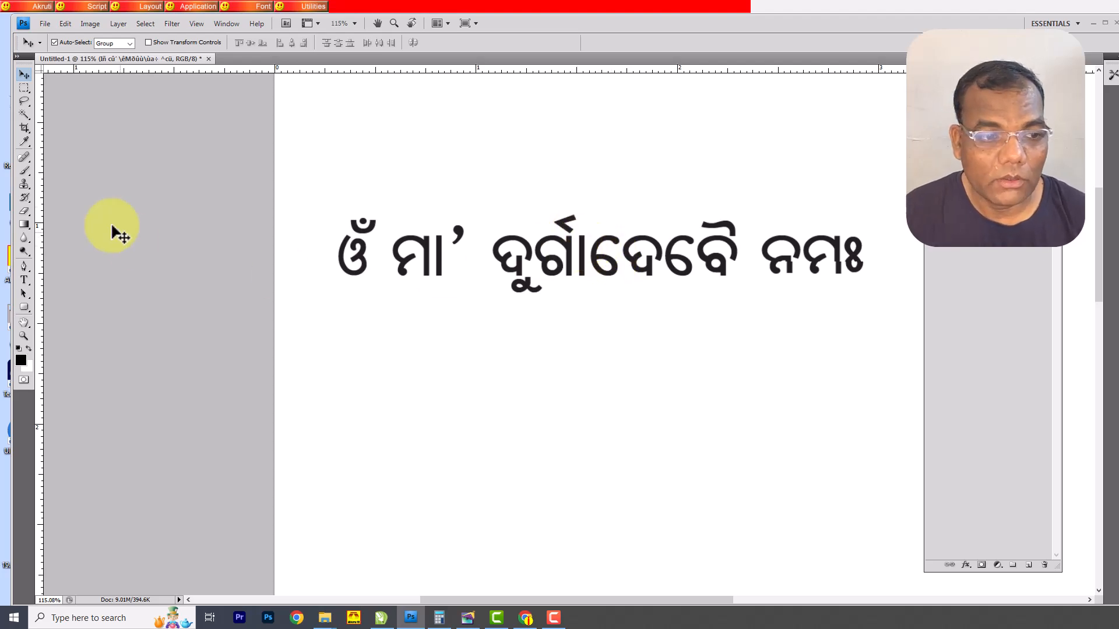
# - Warp the whole heading text with the horizontal Arc style, keeping the warp settings clear of the text
pyautogui.click(24, 280)
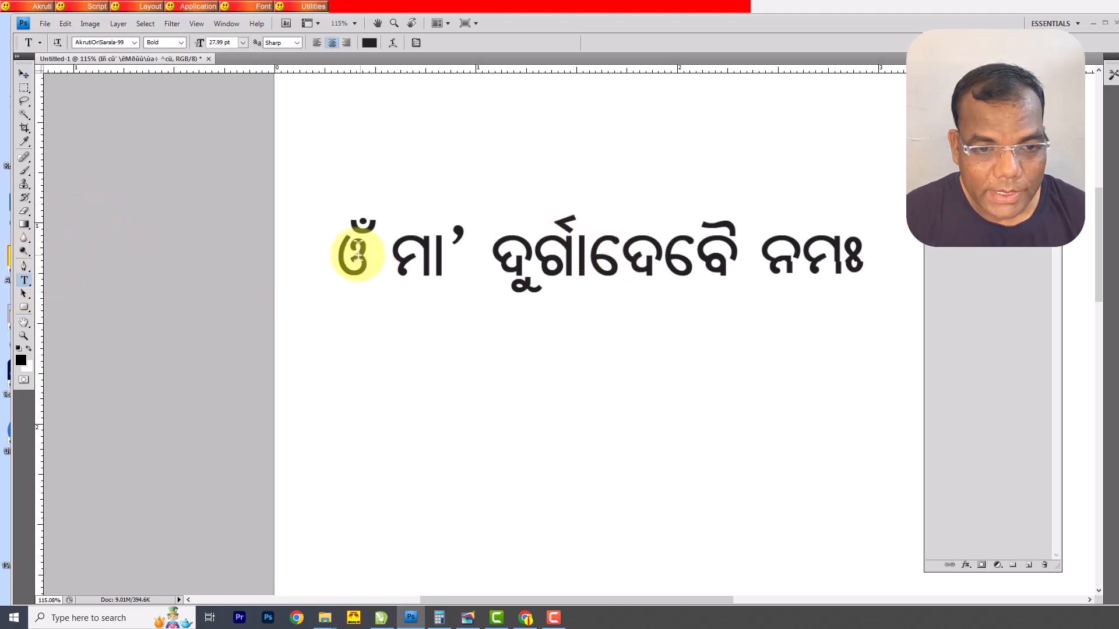
pyautogui.moveTo(344, 245); pyautogui.dragTo(882, 254)
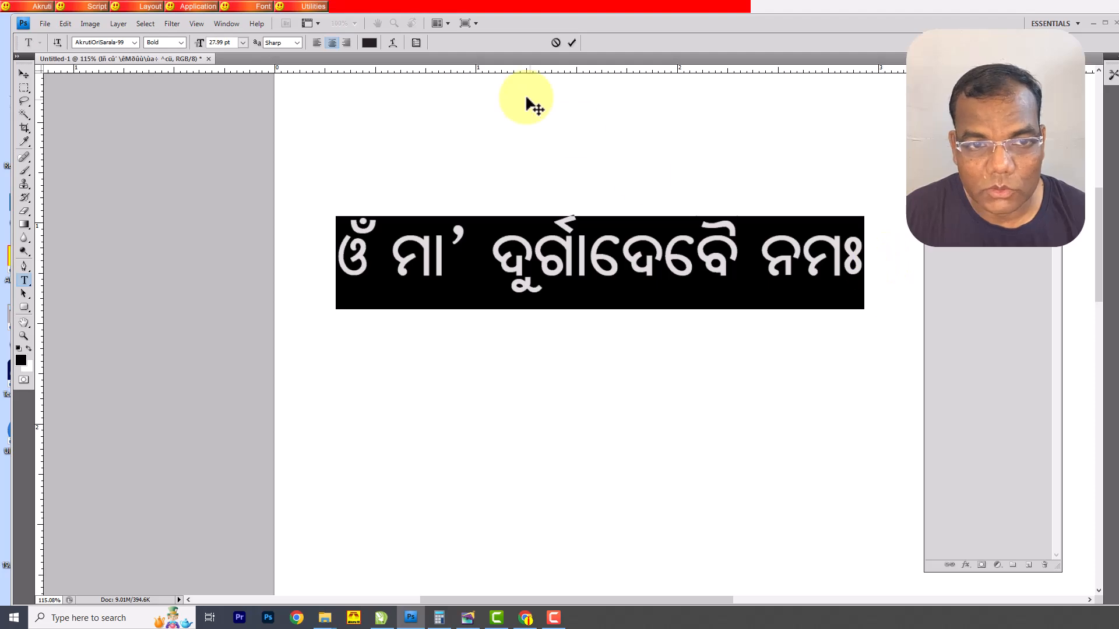
pyautogui.click(392, 46)
pyautogui.click(752, 179)
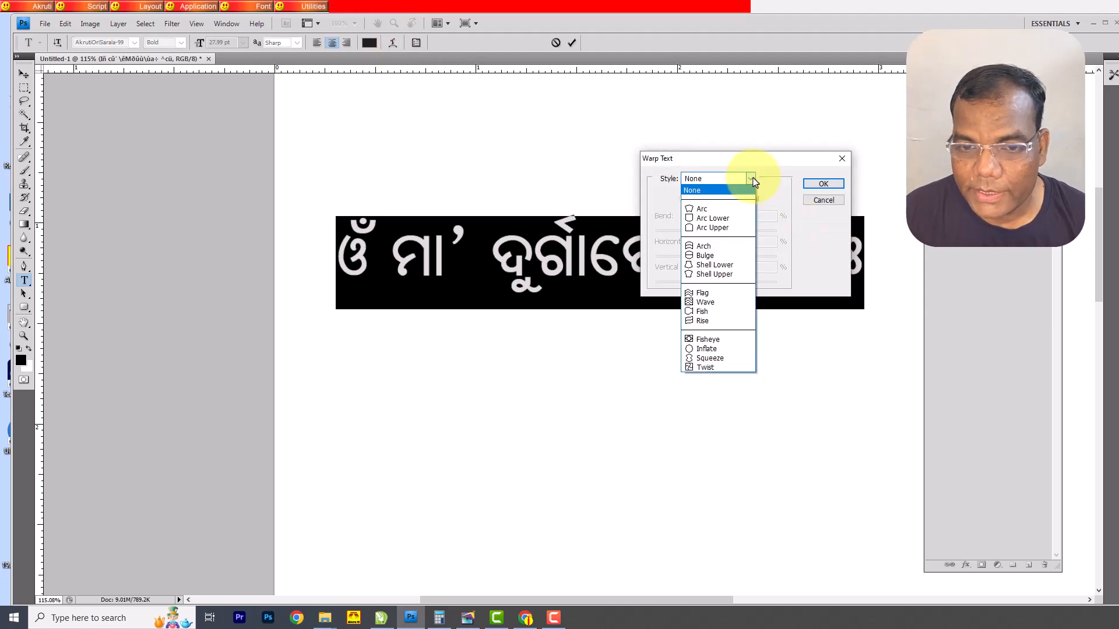
pyautogui.click(710, 211)
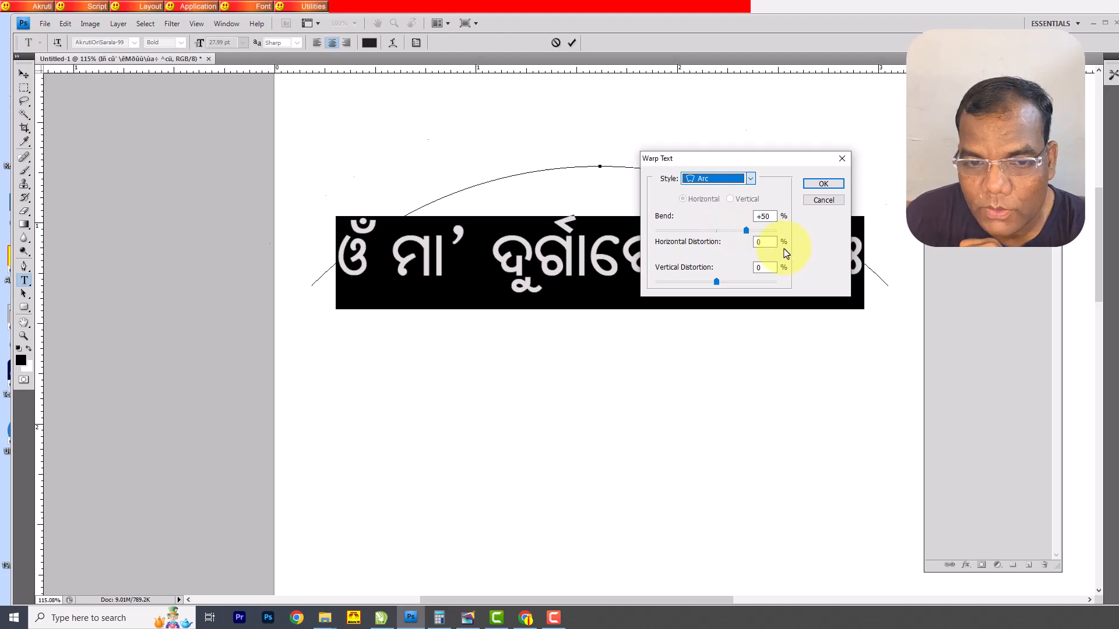
pyautogui.moveTo(776, 169); pyautogui.dragTo(708, 392)
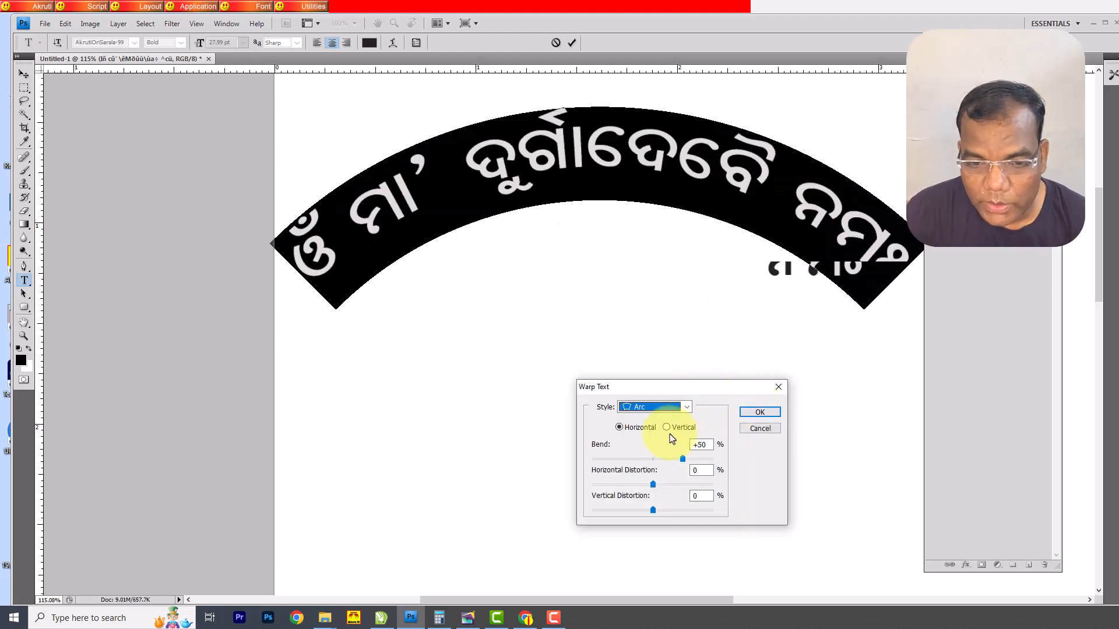
# - Try out horizontal and vertical distortion on the arched heading
pyautogui.click(652, 486)
pyautogui.moveTo(653, 487); pyautogui.dragTo(653, 486)
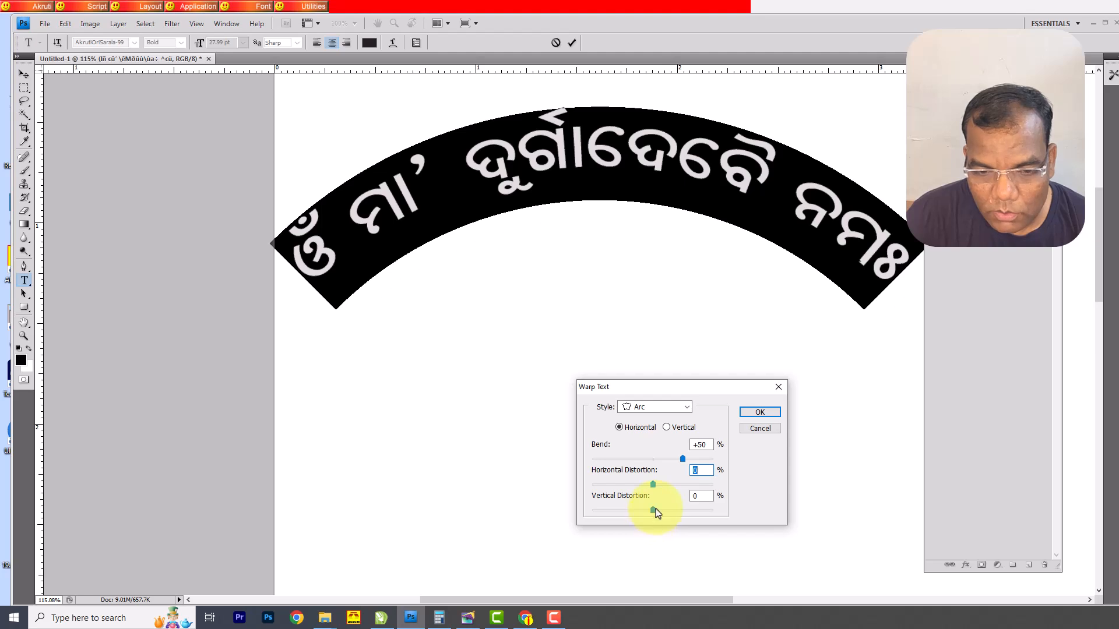
pyautogui.click(653, 511)
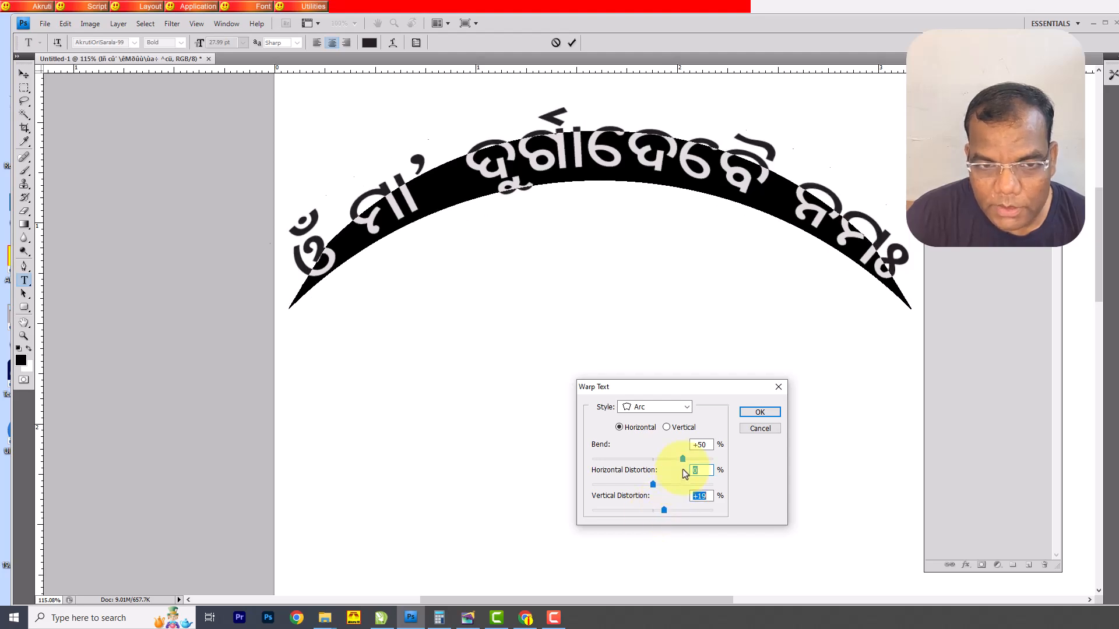
# - Increase the heading's Arc warp bend to +81%, with a slight negative horizontal distortion and 0% vertical distortion
pyautogui.moveTo(683, 462); pyautogui.dragTo(699, 452)
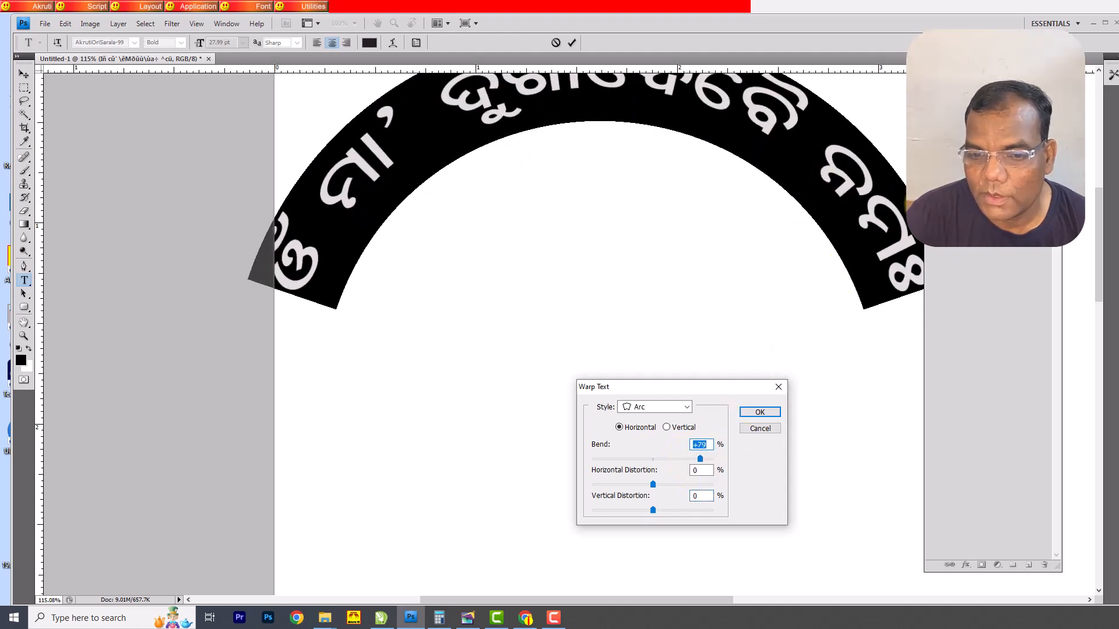
pyautogui.click(759, 412)
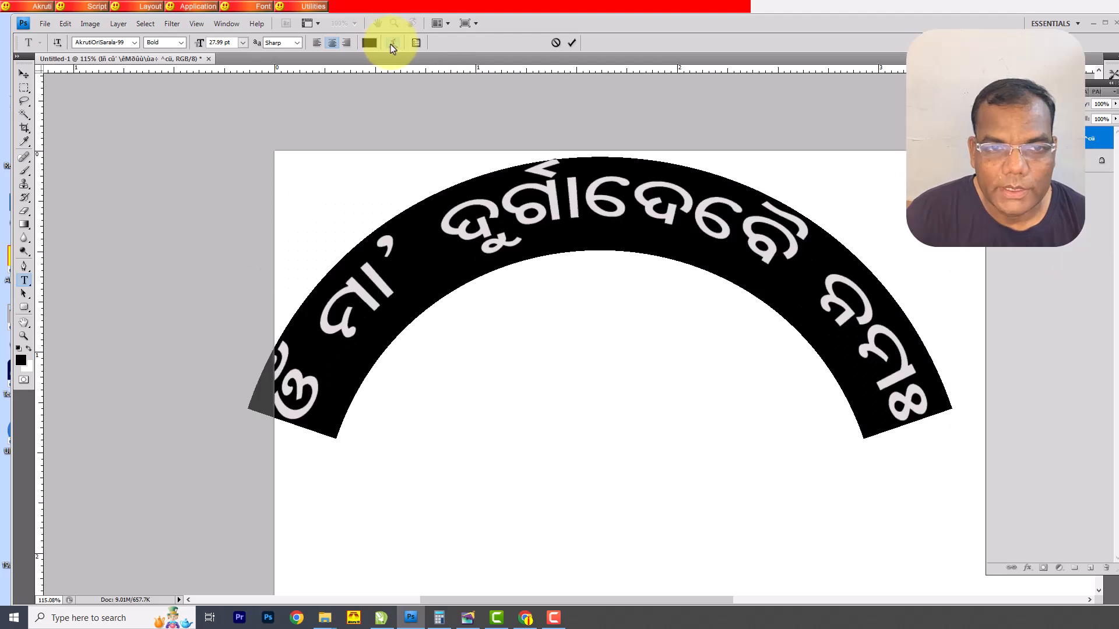
pyautogui.click(392, 45)
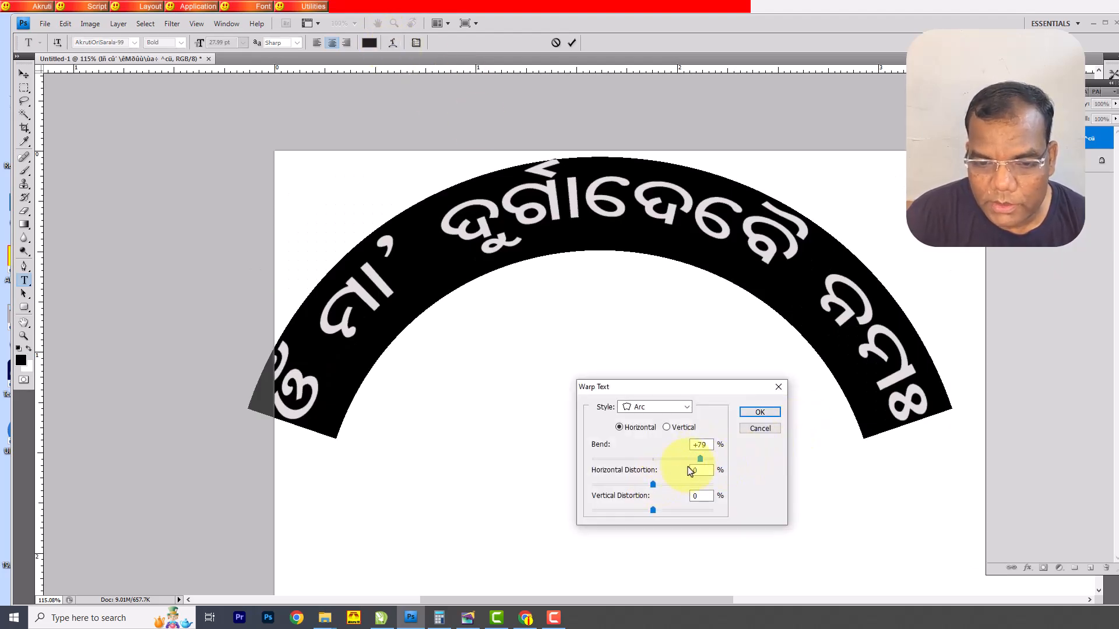
pyautogui.moveTo(700, 459); pyautogui.dragTo(702, 460)
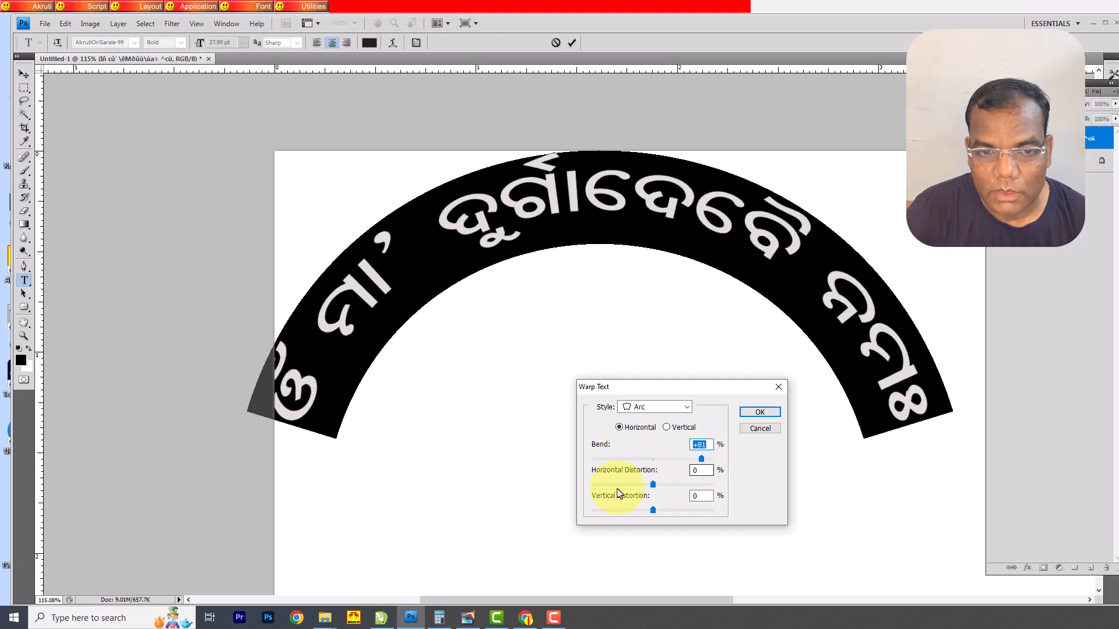
pyautogui.moveTo(651, 486); pyautogui.dragTo(650, 486)
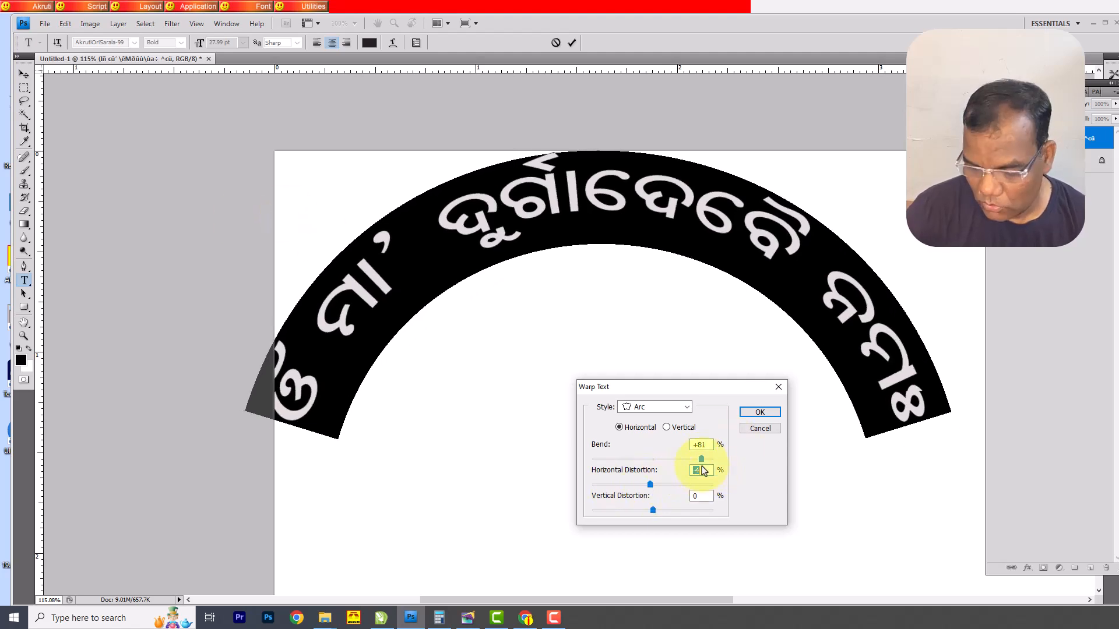
pyautogui.press('Return')
# - Scale the arched heading proportionally to about 95% and move it near the horizontal centre at the page's upper edge
pyautogui.click(24, 76)
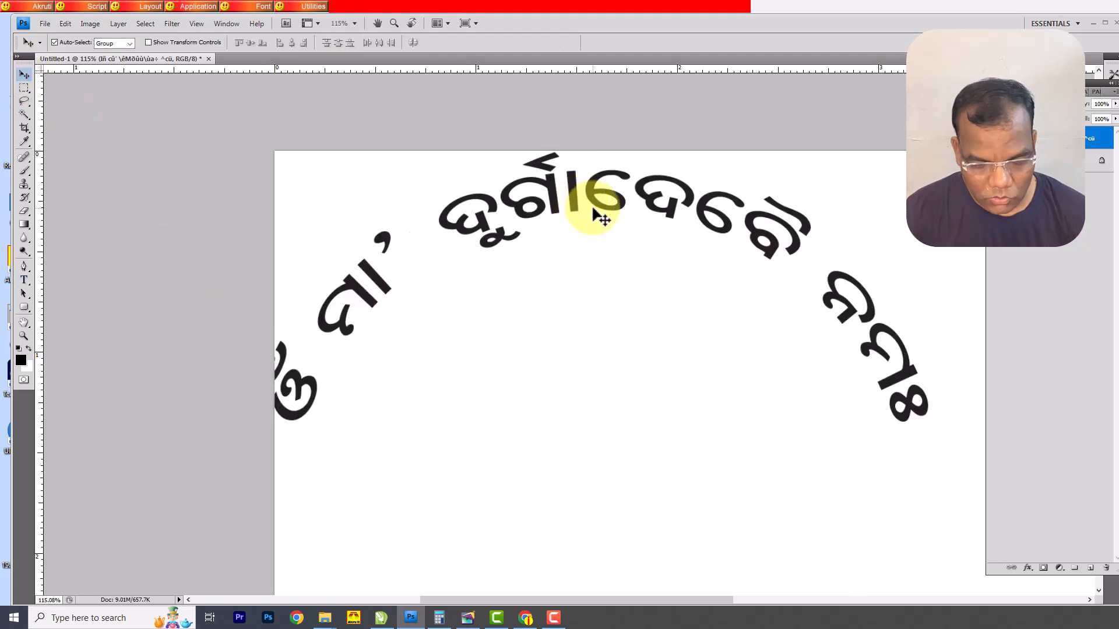
pyautogui.hotkey('ctrl', 't')
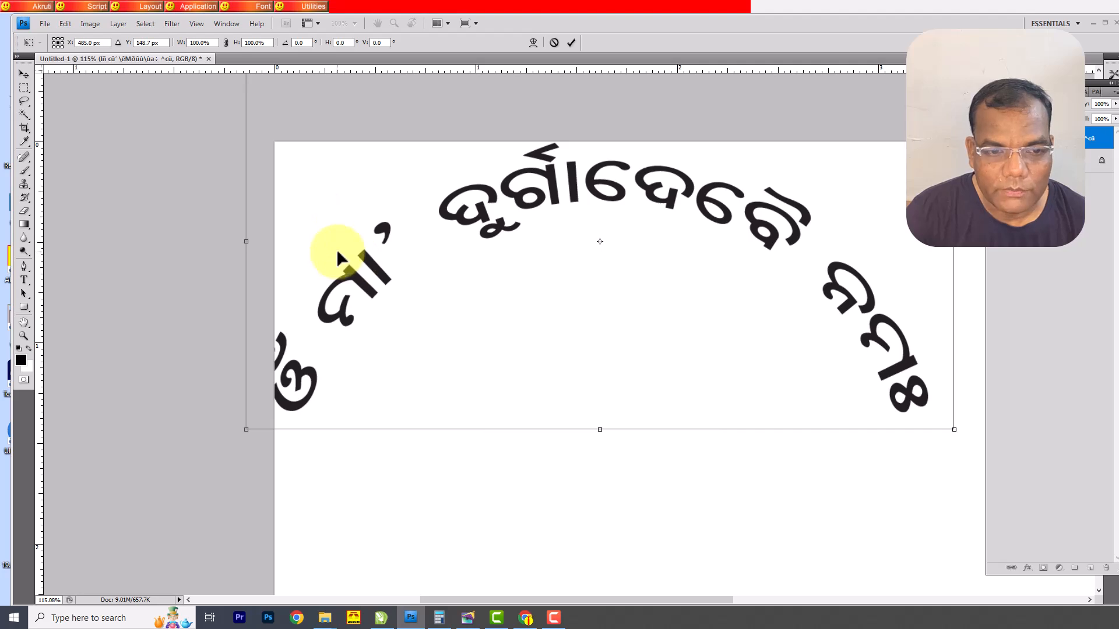
pyautogui.hotkey('ctrl', '0')
pyautogui.moveTo(256, 76); pyautogui.dragTo(278, 112)
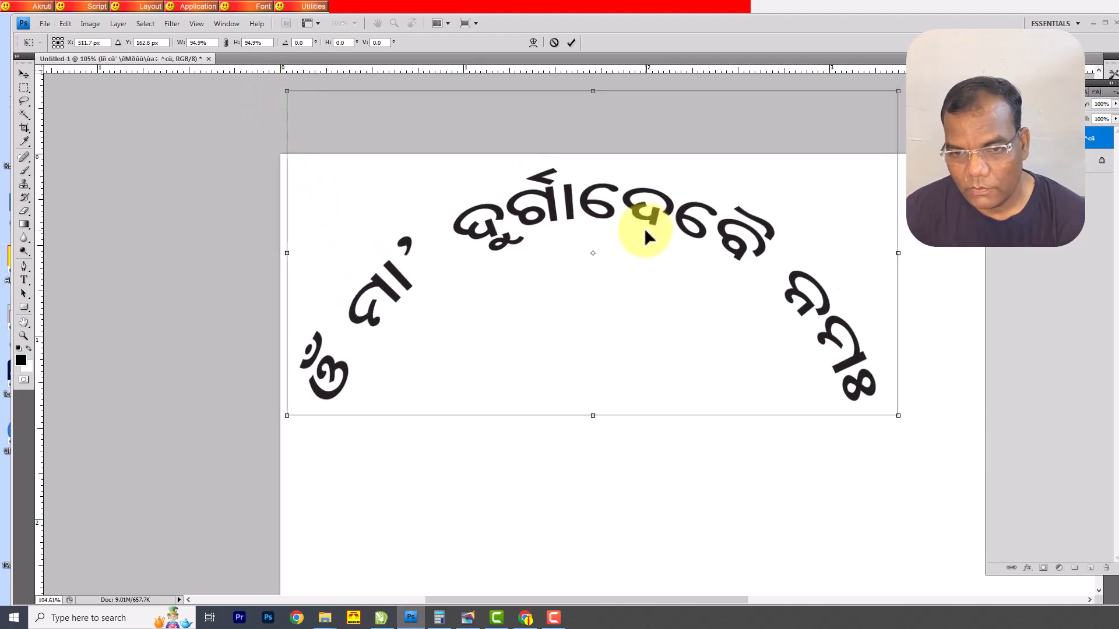
pyautogui.press('Return')
pyautogui.scroll(-2, 386, 285)
pyautogui.moveTo(647, 258); pyautogui.dragTo(730, 262)
pyautogui.scroll(-2, 659, 298)
pyautogui.moveTo(757, 316); pyautogui.dragTo(778, 312)
# - Crop the canvas closely around the arched heading and merge the text layer with the background
pyautogui.click(24, 128)
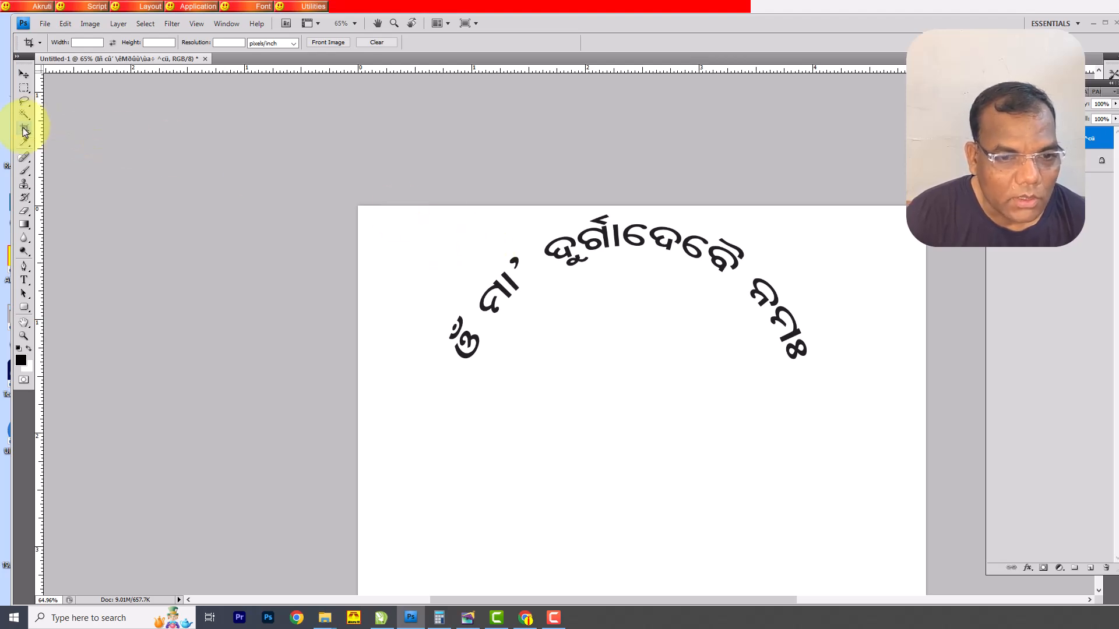
pyautogui.moveTo(419, 206); pyautogui.dragTo(826, 383)
pyautogui.press('Return')
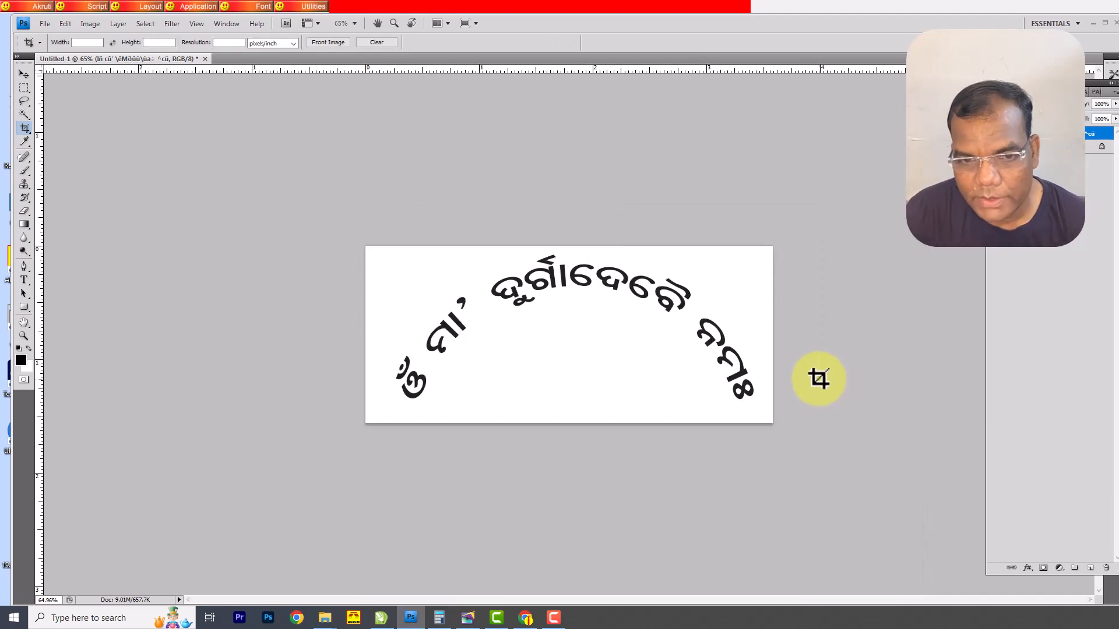
pyautogui.moveTo(884, 449); pyautogui.dragTo(890, 459)
pyautogui.press('Return')
pyautogui.scroll(2, 623, 304)
pyautogui.press('alt')
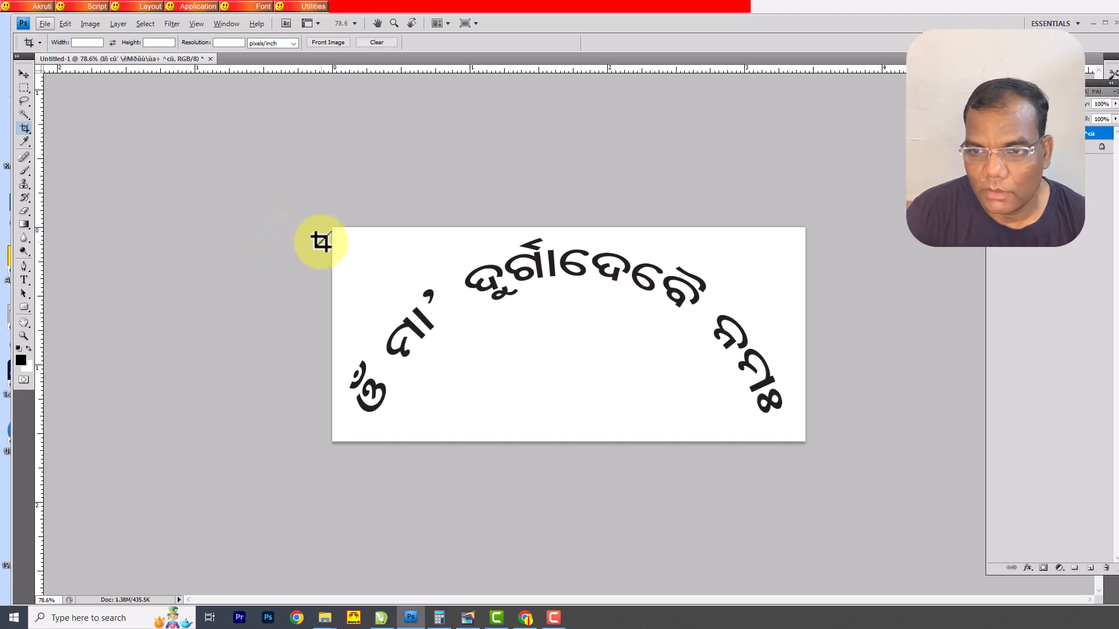
pyautogui.keyDown('shift'); pyautogui.click(1074, 148); pyautogui.keyUp('shift')
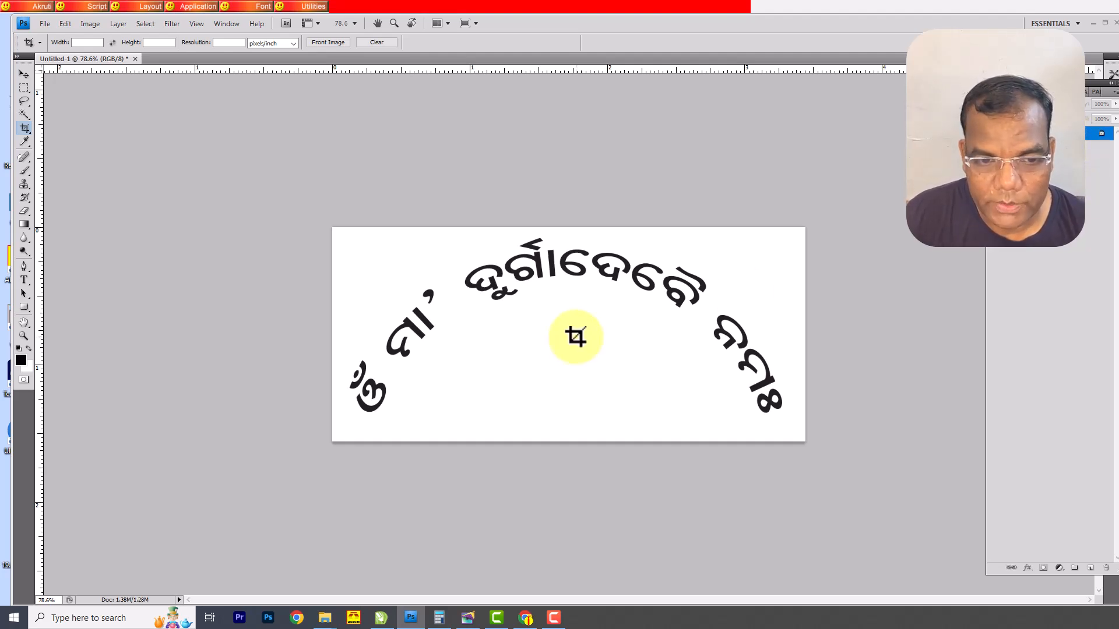
# - Save the cropped heading to the Desktop as "Omm Maa" in BMP format, using the Windows file format and 24-bit depth
pyautogui.click(46, 24)
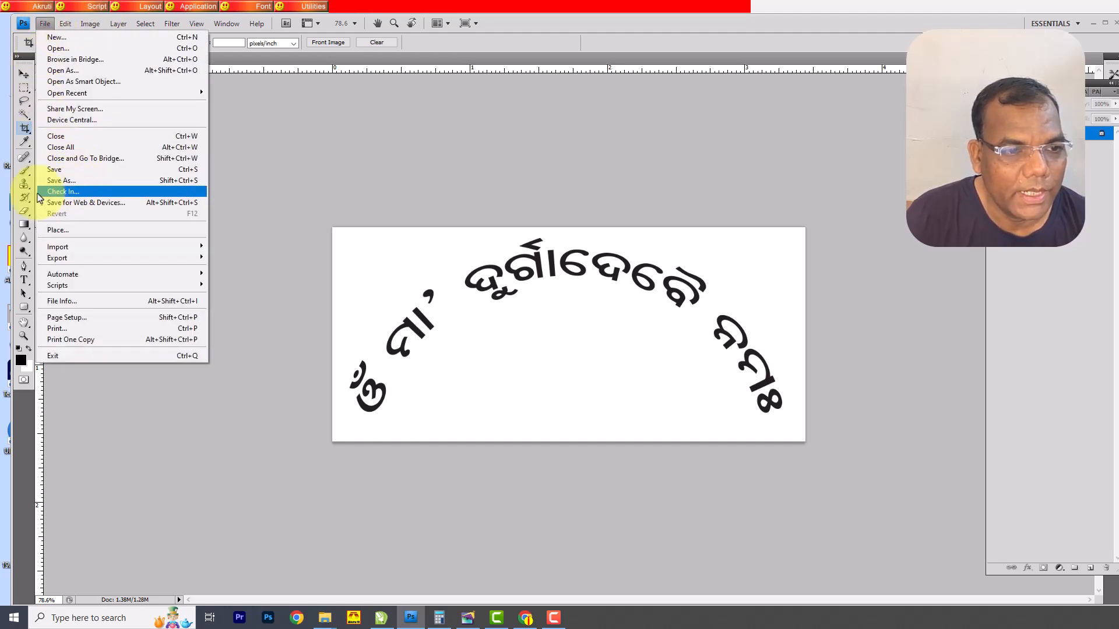
pyautogui.click(61, 180)
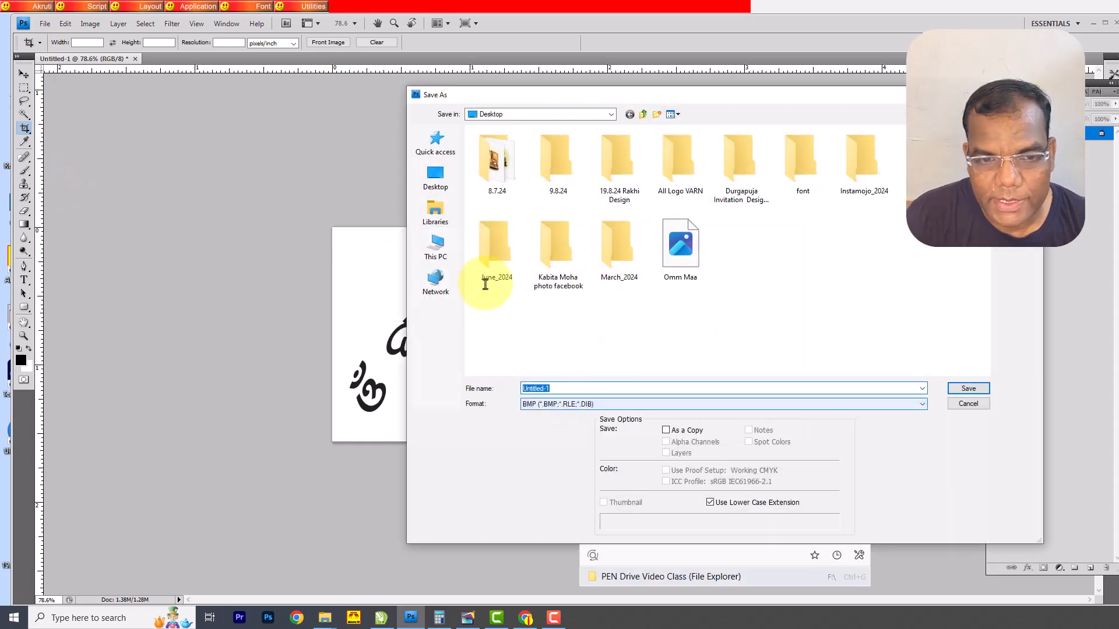
pyautogui.click(437, 177)
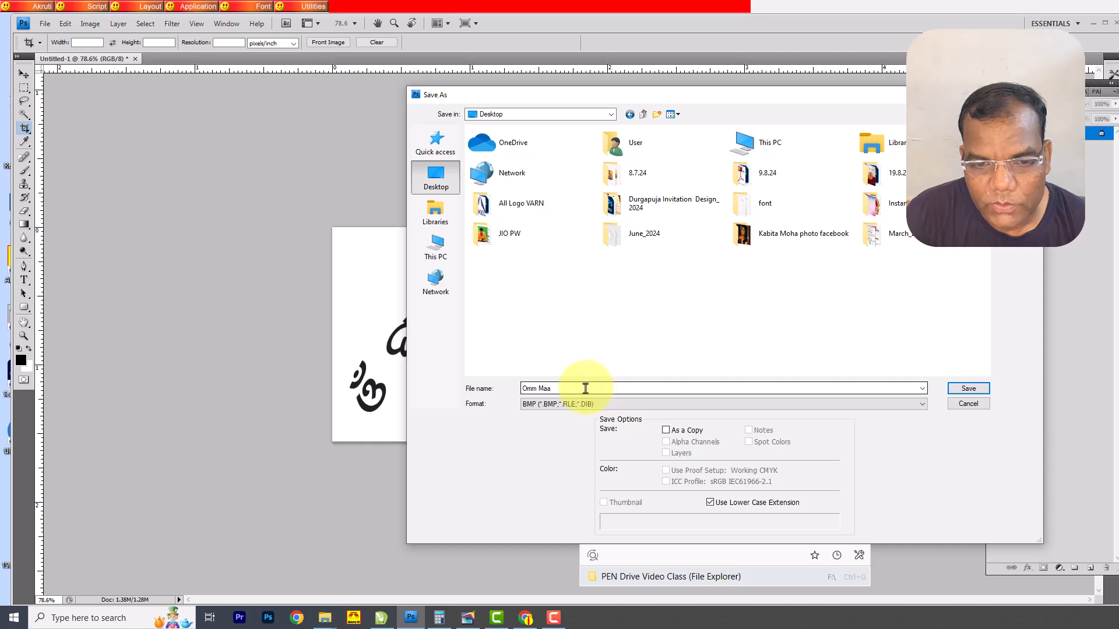
pyautogui.click(583, 389)
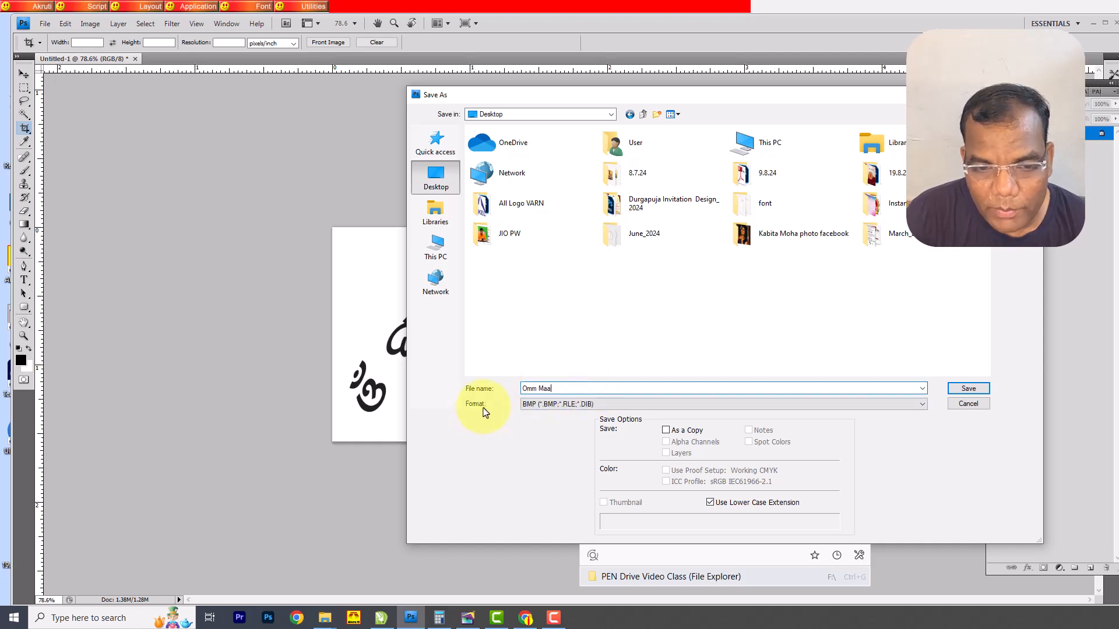
pyautogui.click(527, 406)
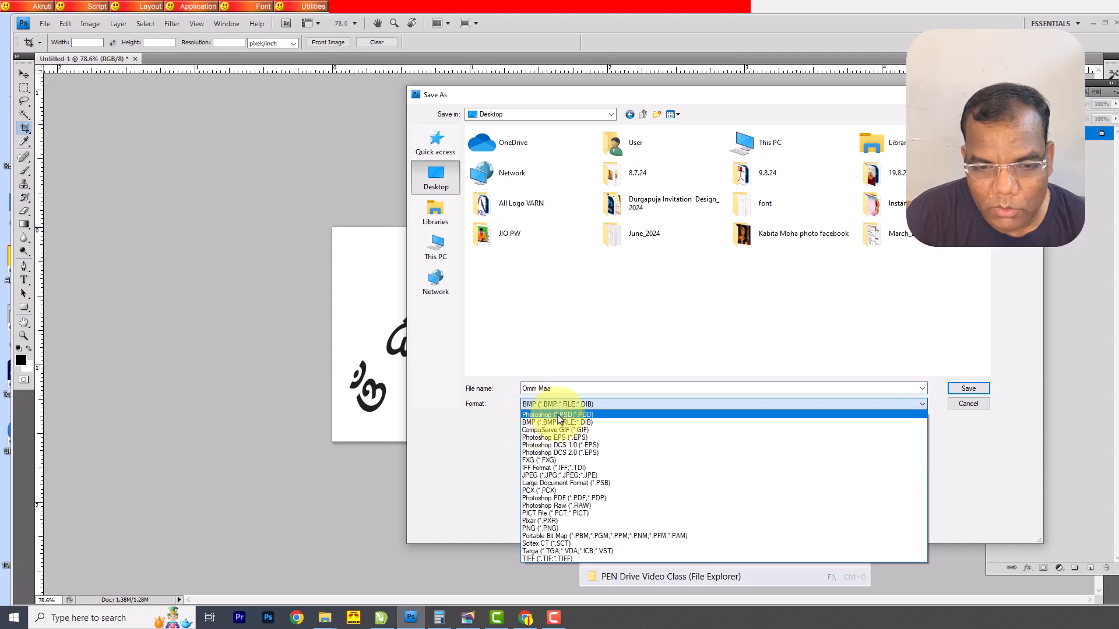
pyautogui.click(494, 424)
pyautogui.click(561, 409)
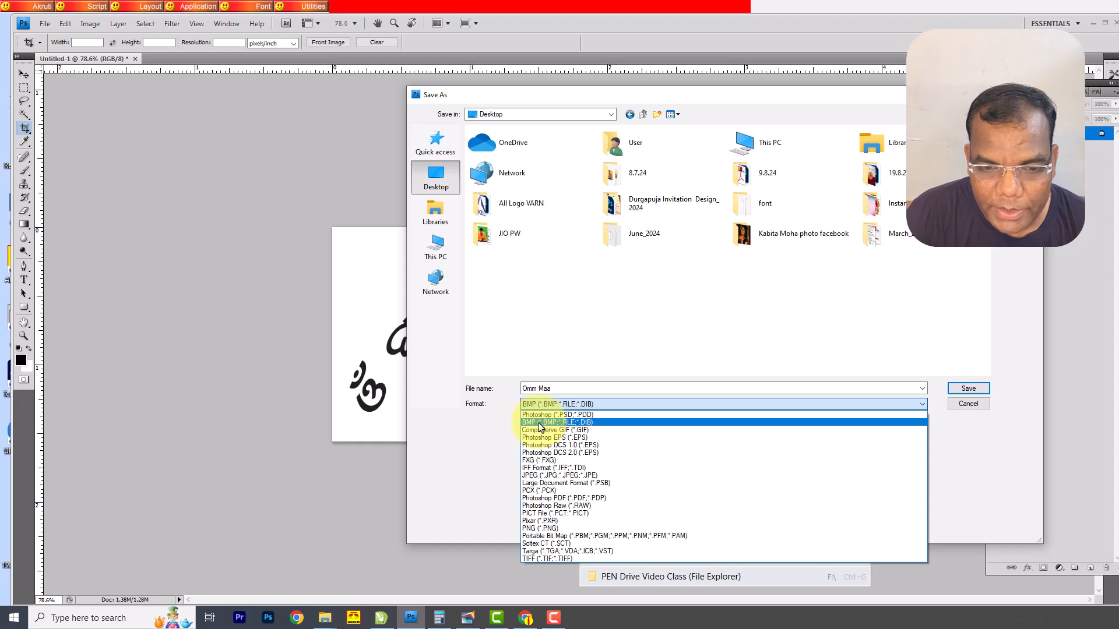
pyautogui.click(540, 425)
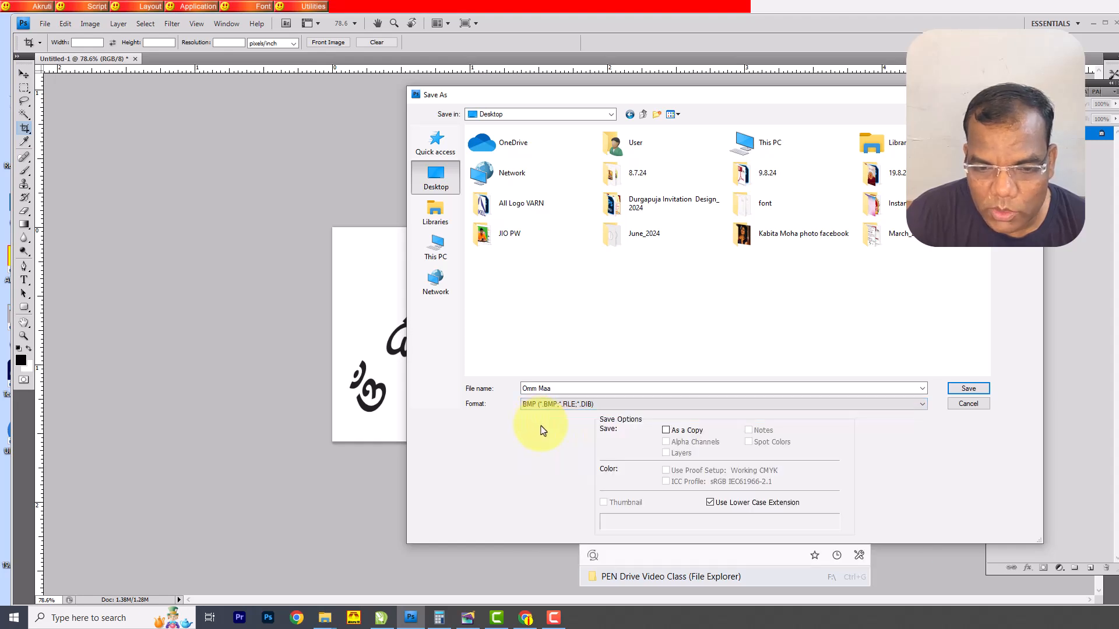
pyautogui.click(968, 389)
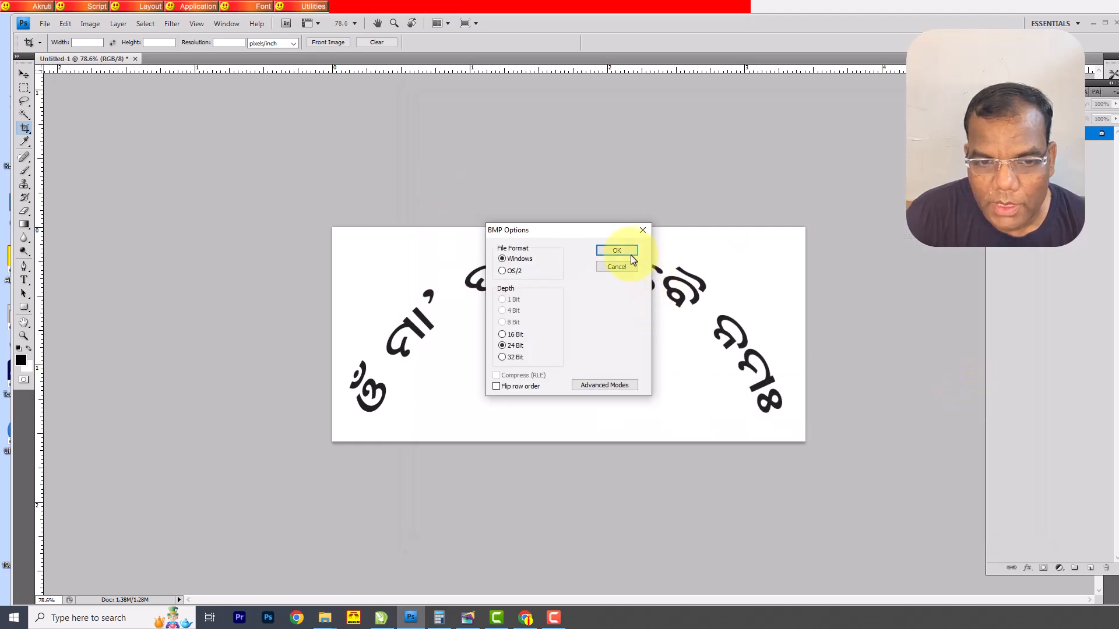
pyautogui.click(622, 252)
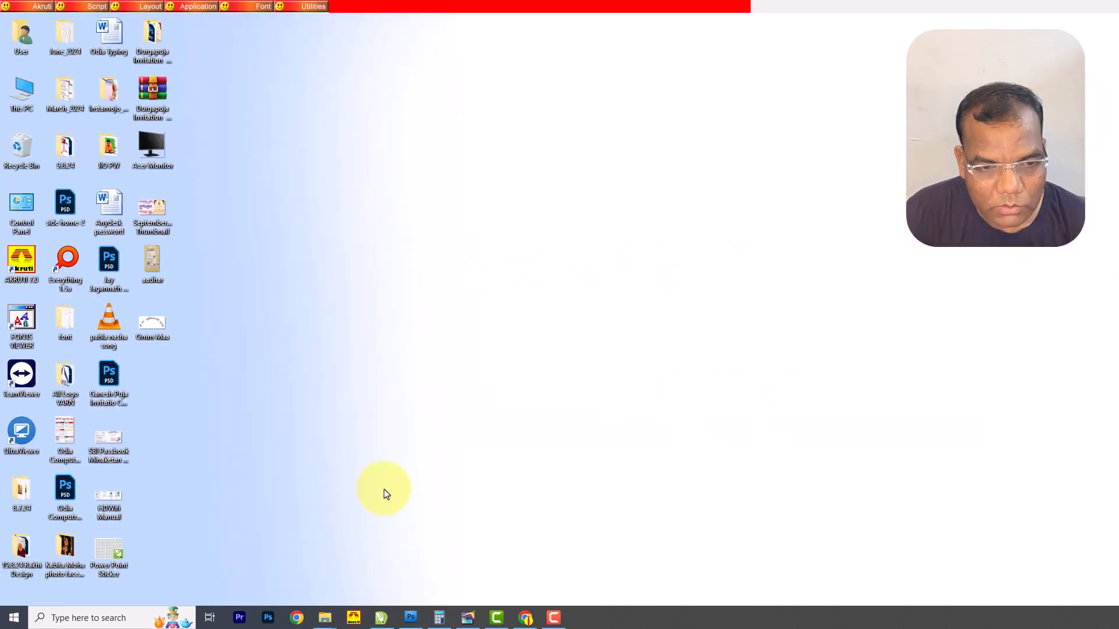
# - Switch to PageMaker, import the Omm Maa image from the desktop with a complete copy included, and position it near the page's upper margin
pyautogui.doubleClick(155, 326)
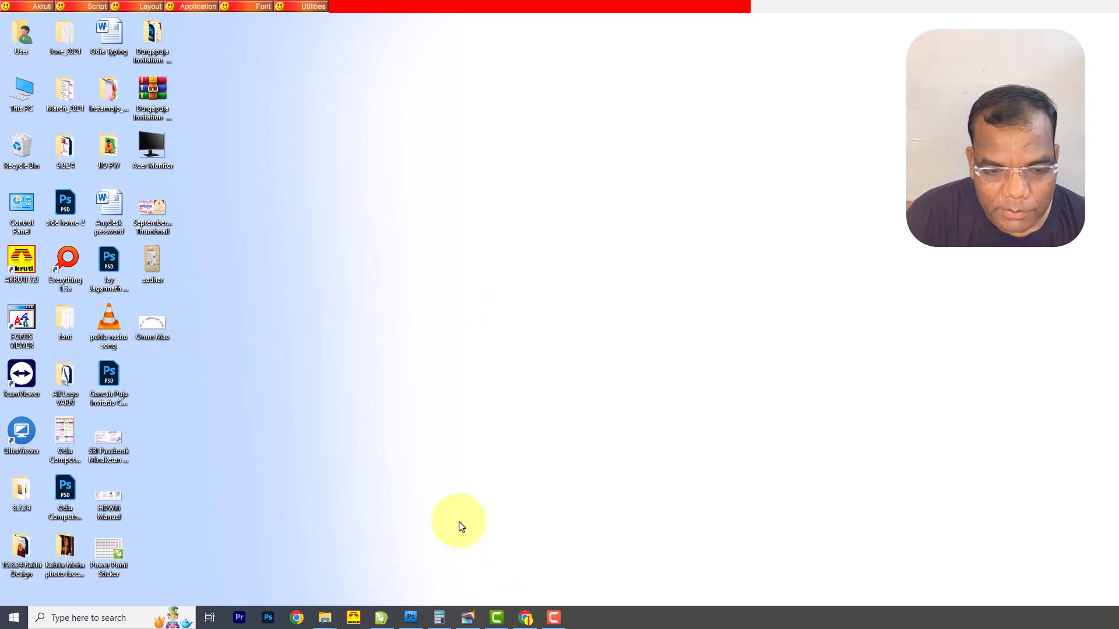
pyautogui.click(467, 617)
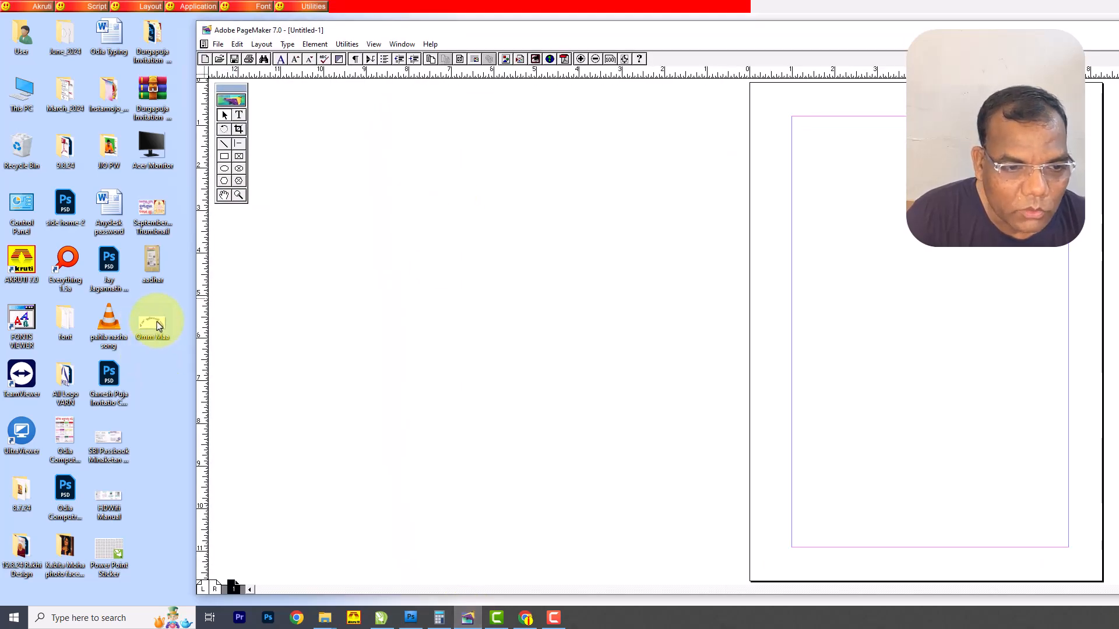
pyautogui.moveTo(158, 326); pyautogui.dragTo(471, 297)
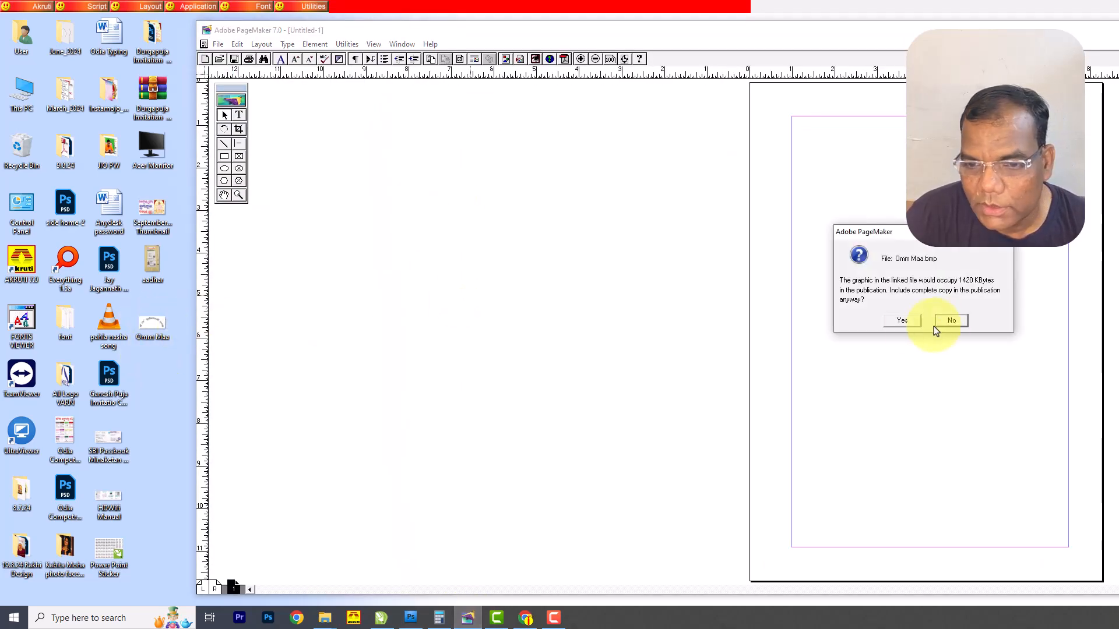
pyautogui.click(904, 320)
pyautogui.click(564, 320)
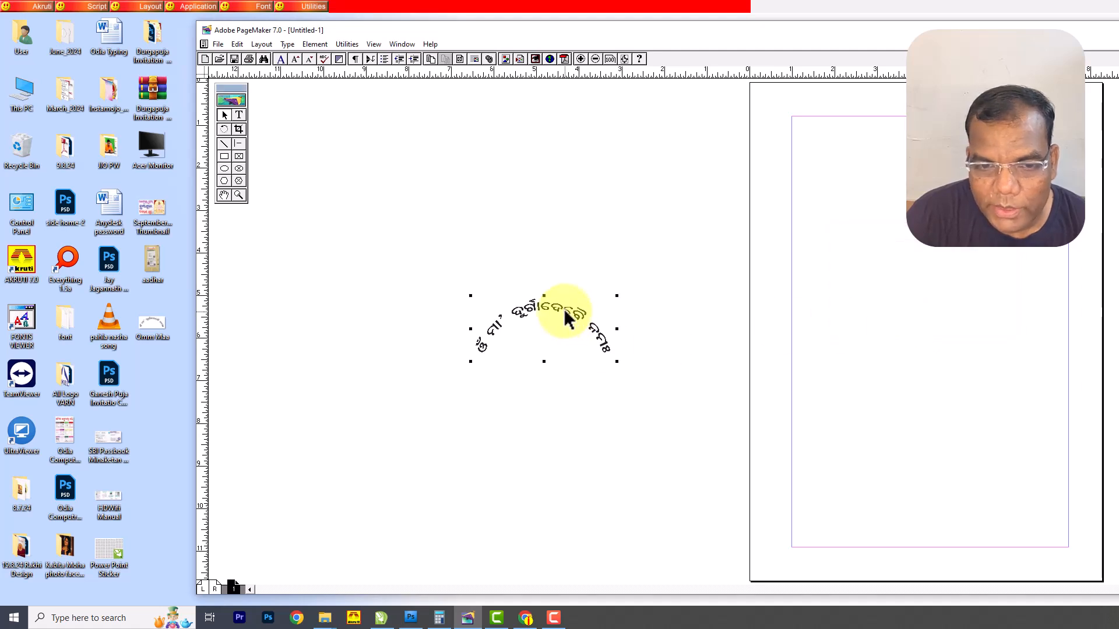
pyautogui.moveTo(854, 194); pyautogui.dragTo(1000, 128)
pyautogui.hotkey('ctrl', '2')
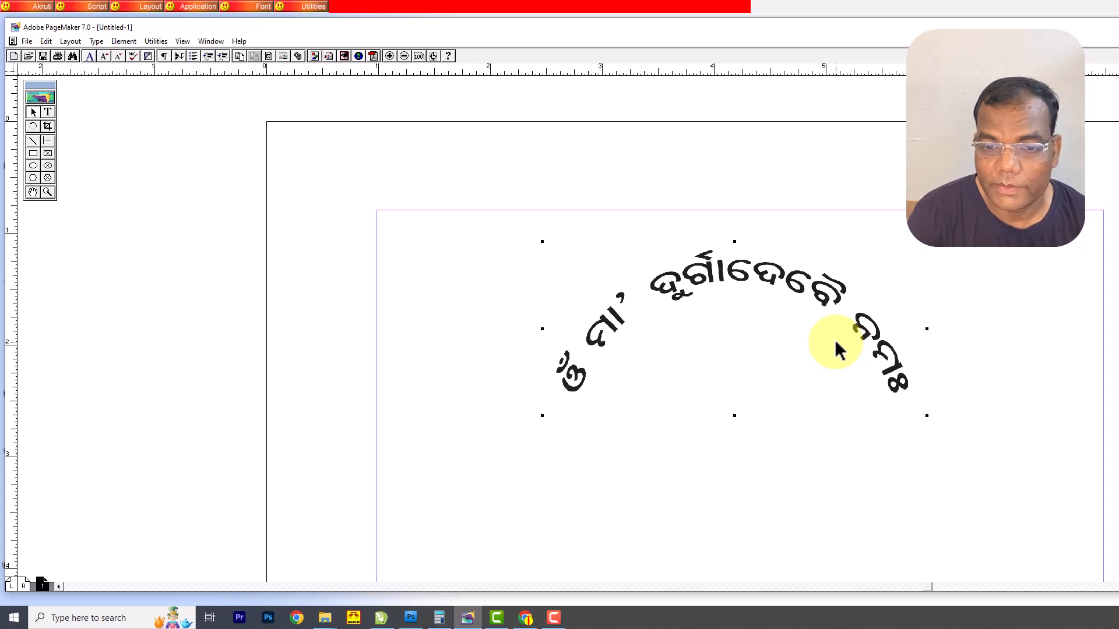
# - Try to recolour the placed heading image blue
pyautogui.hotkey('ctrl', 'j')
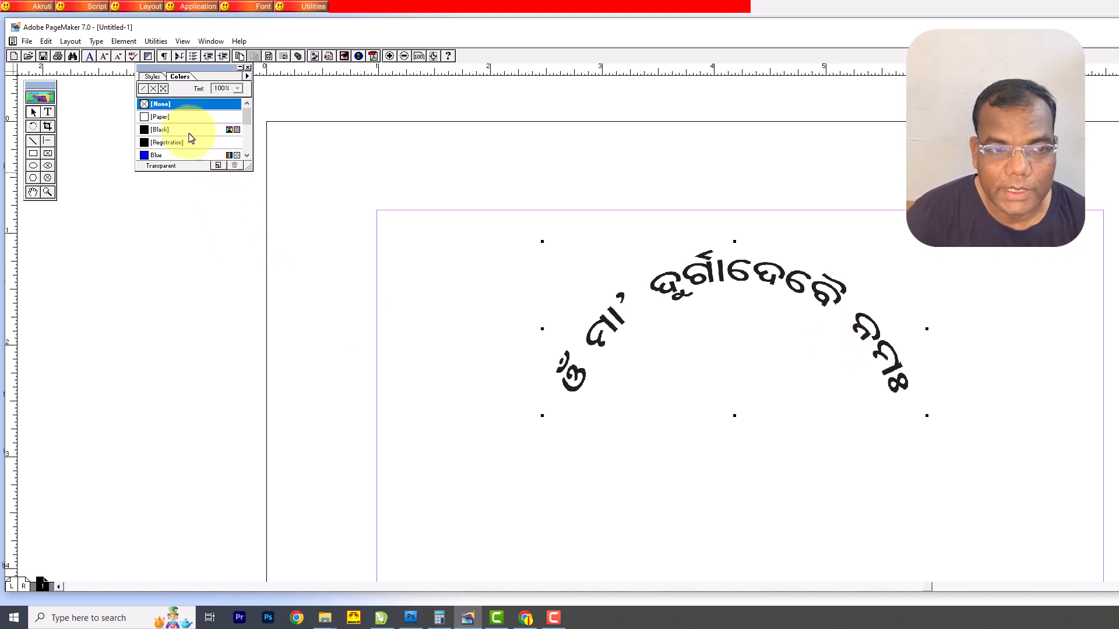
pyautogui.click(171, 155)
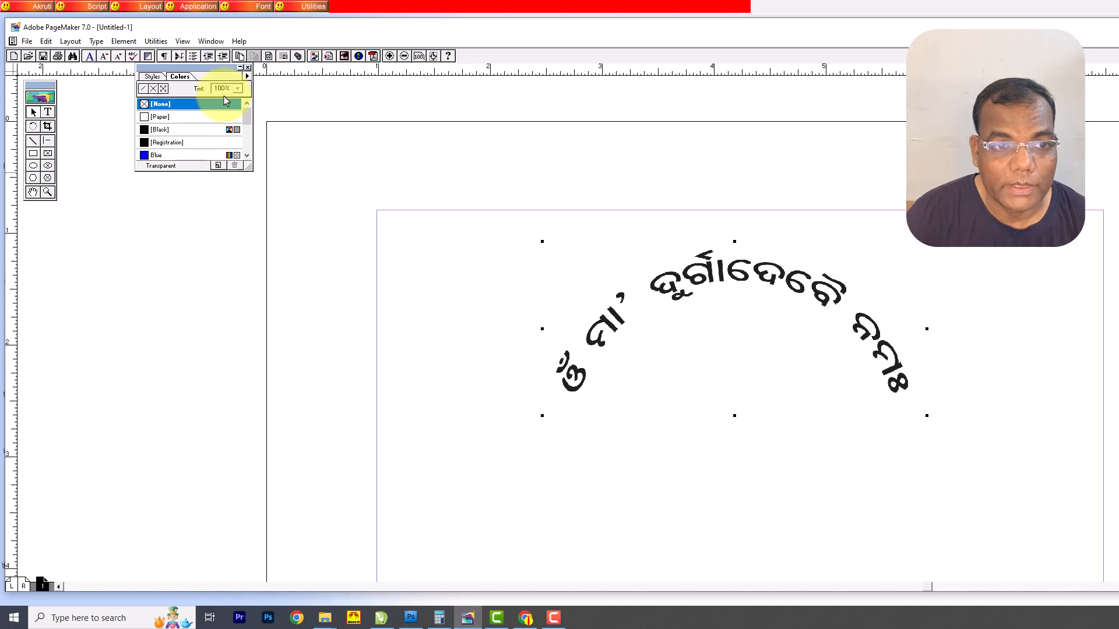
pyautogui.click(248, 69)
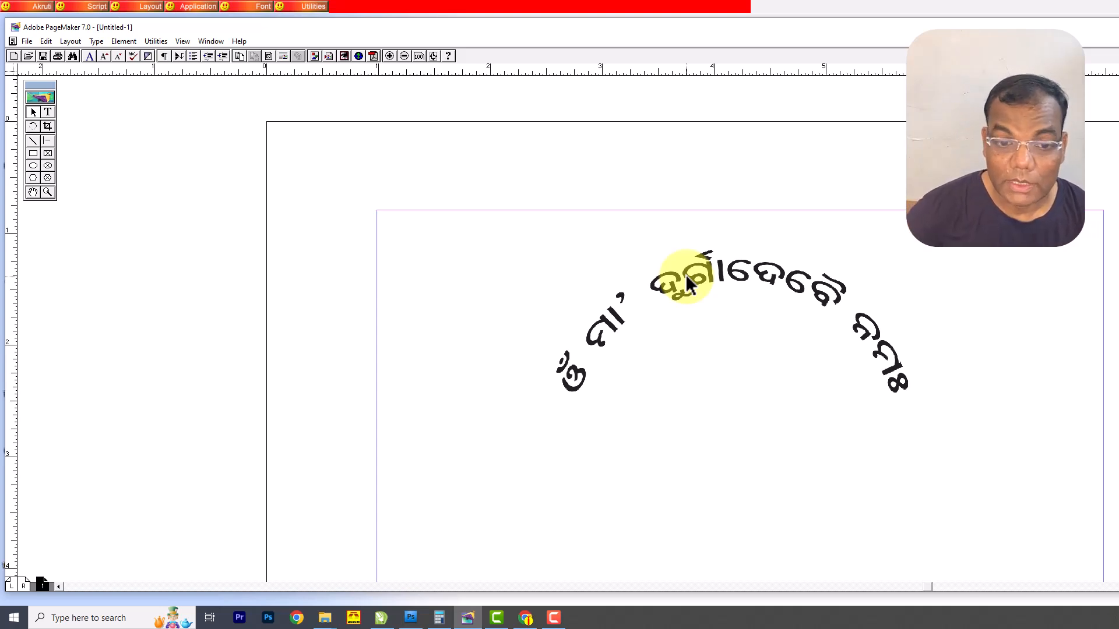
# - Switch to the browser and view the photographed Durga puja invitation in WhatsApp as the layout reference
pyautogui.click(525, 618)
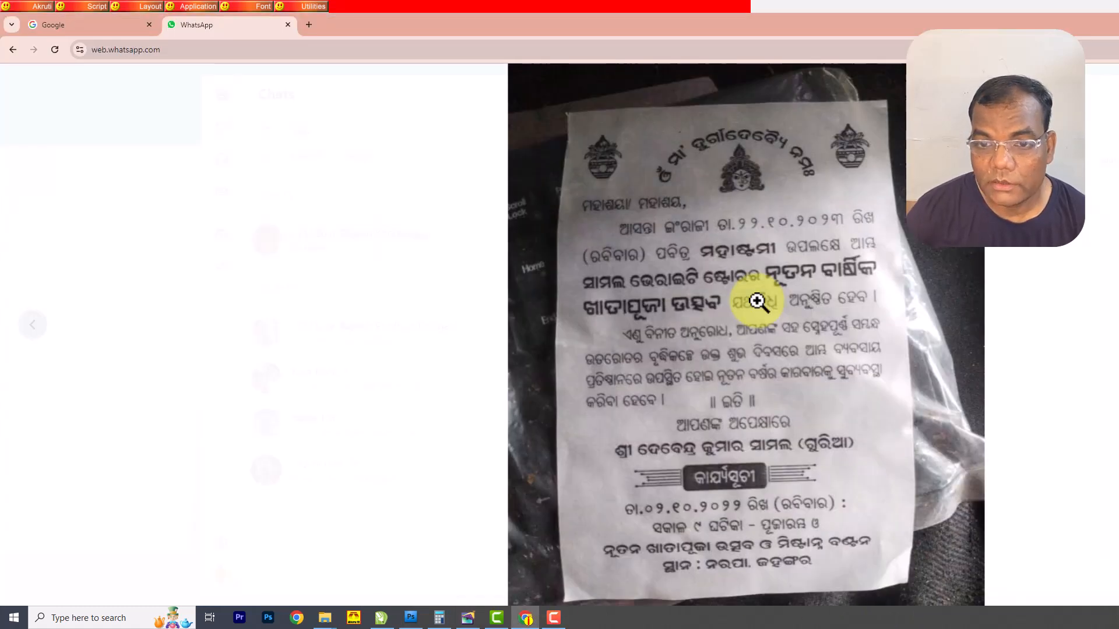